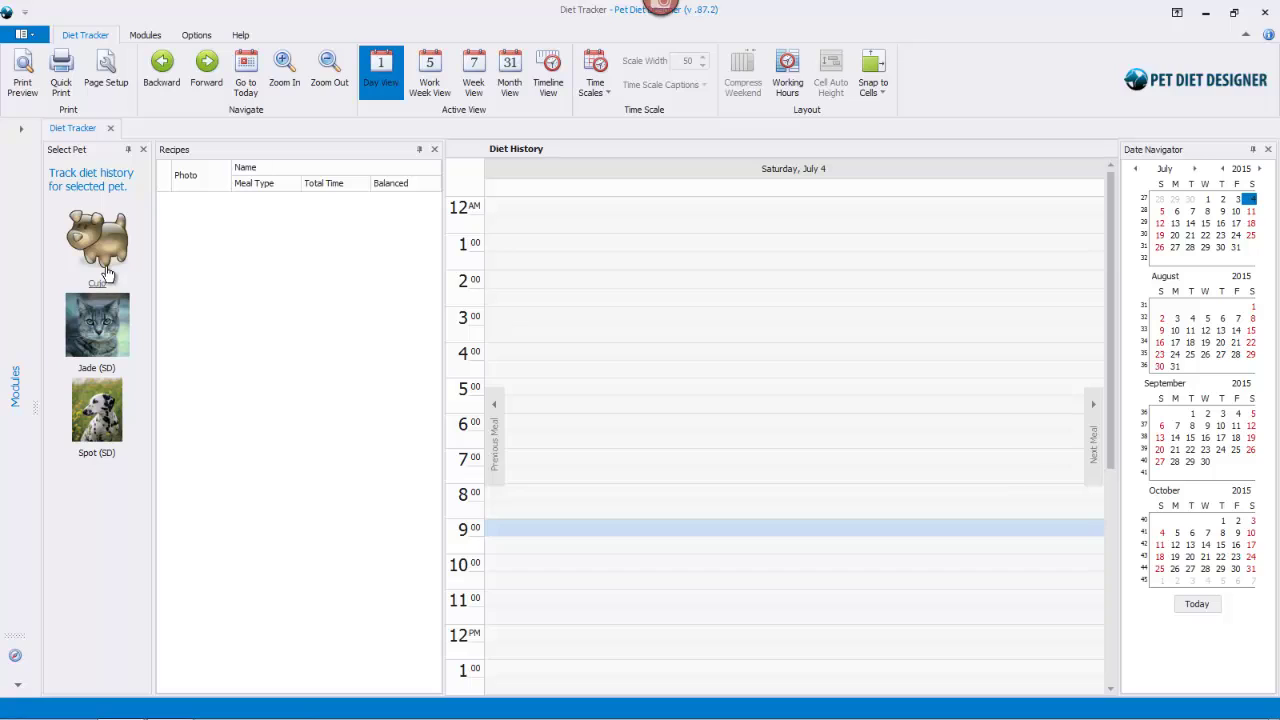
Load the recipes and diet history for the pet Spot (SD) and select the Boneless Chicken with Liver recipe.
{"action": "left_click", "coordinate": [95, 457]}
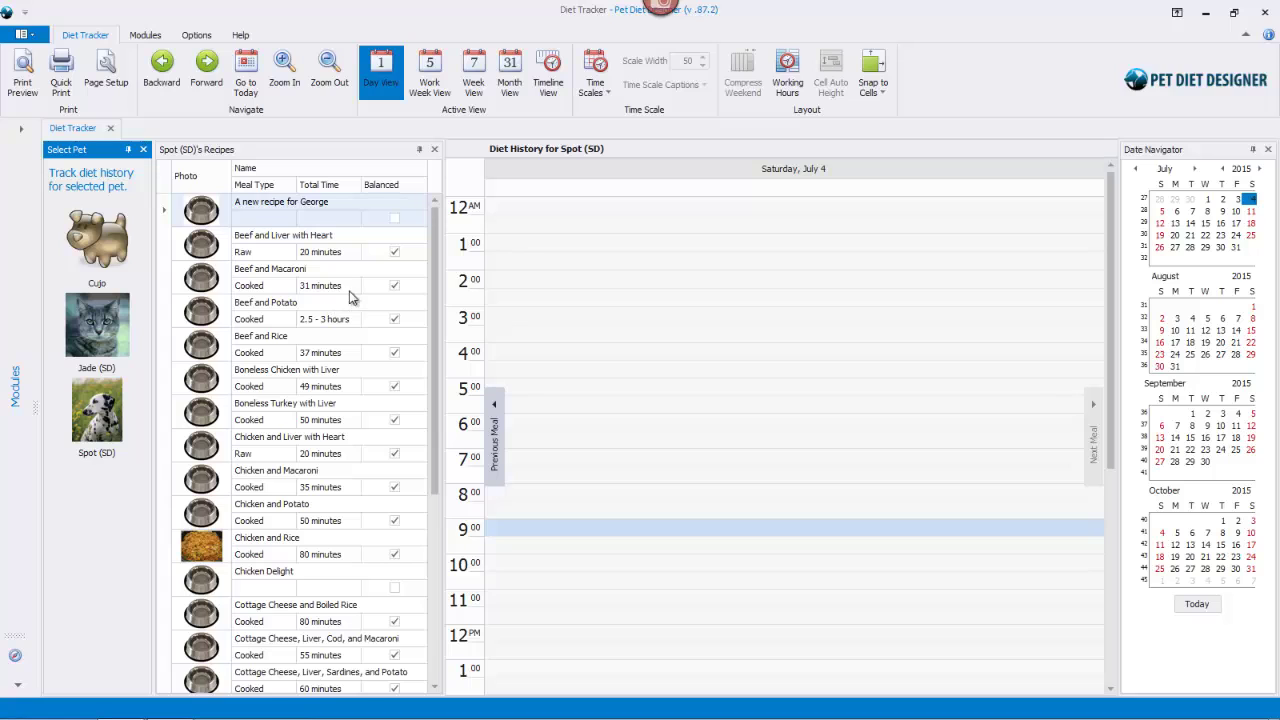
{"action": "mouse_move", "coordinate": [432, 319]}
{"action": "left_mouse_down"}
{"action": "mouse_move", "coordinate": [421, 503]}
{"action": "mouse_move", "coordinate": [438, 465]}
{"action": "mouse_move", "coordinate": [438, 295]}
{"action": "left_mouse_up"}
{"action": "left_click", "coordinate": [284, 381]}
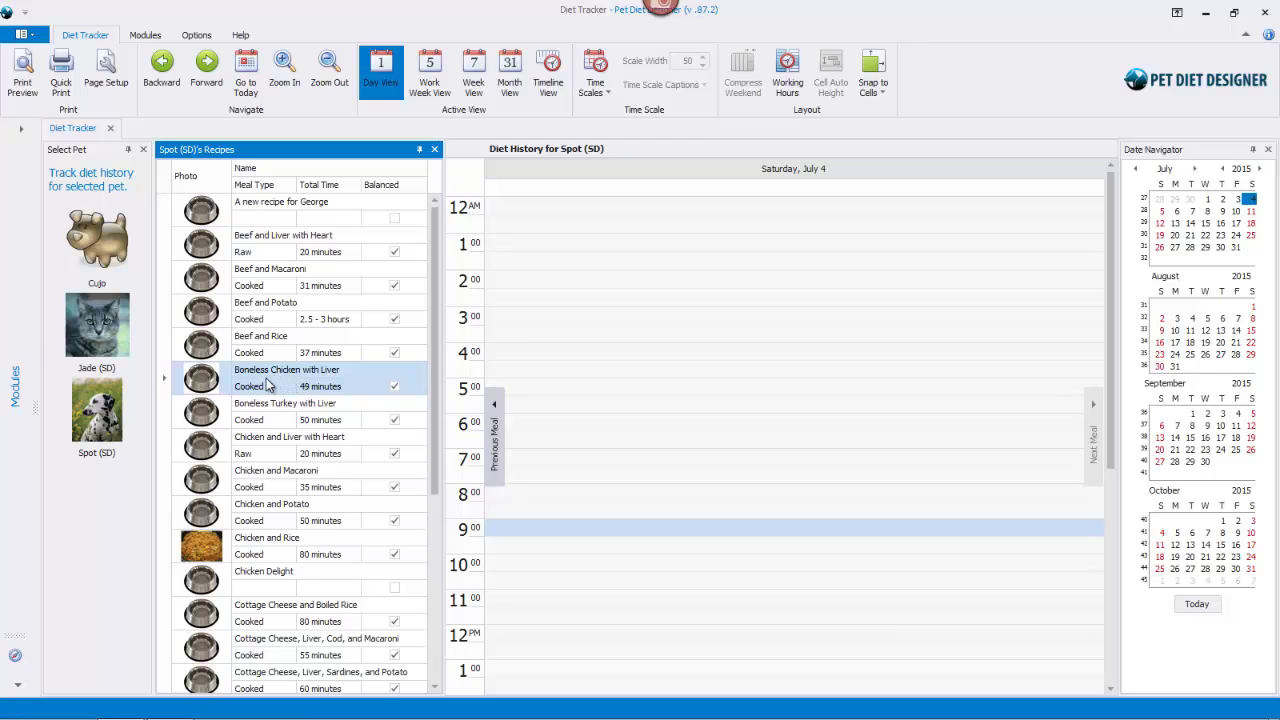
Try to record Boneless Chicken with Liver as a meal at 11:00 AM on July 4, and decline the confirmation.
{"action": "left_click_drag", "start_coordinate": [268, 385], "coordinate": [726, 605]}
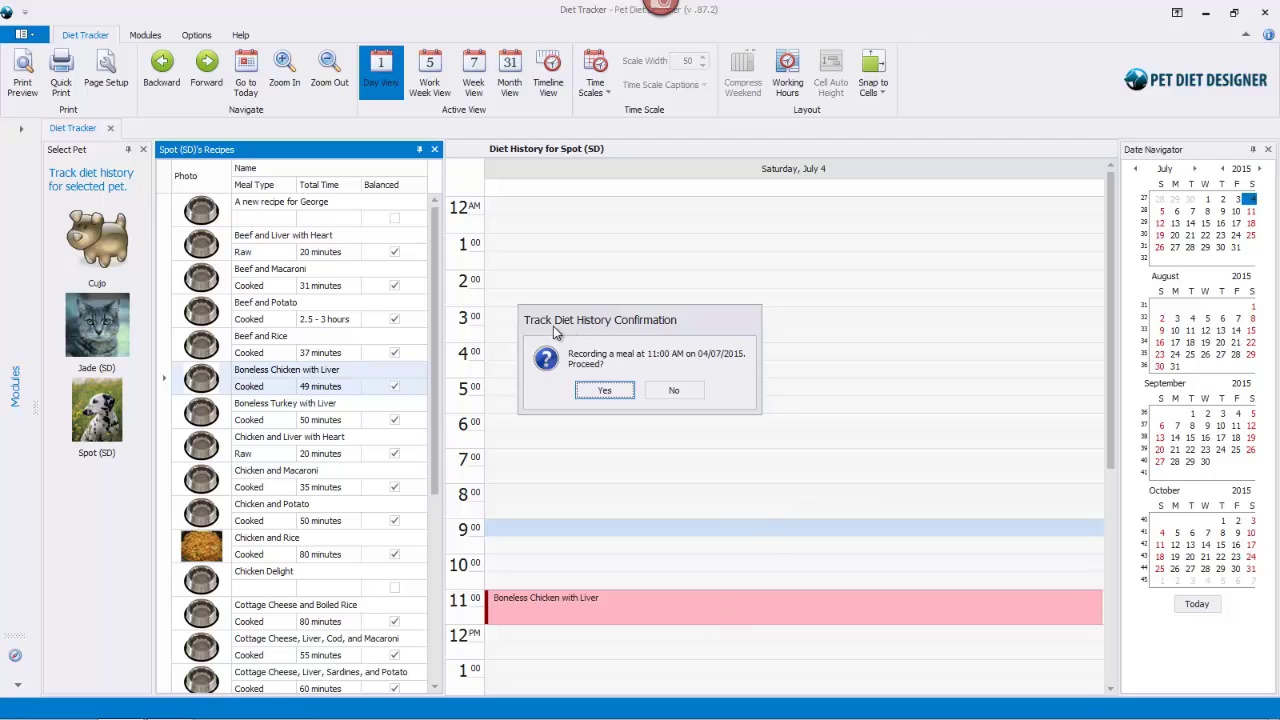
{"action": "left_click", "coordinate": [676, 392]}
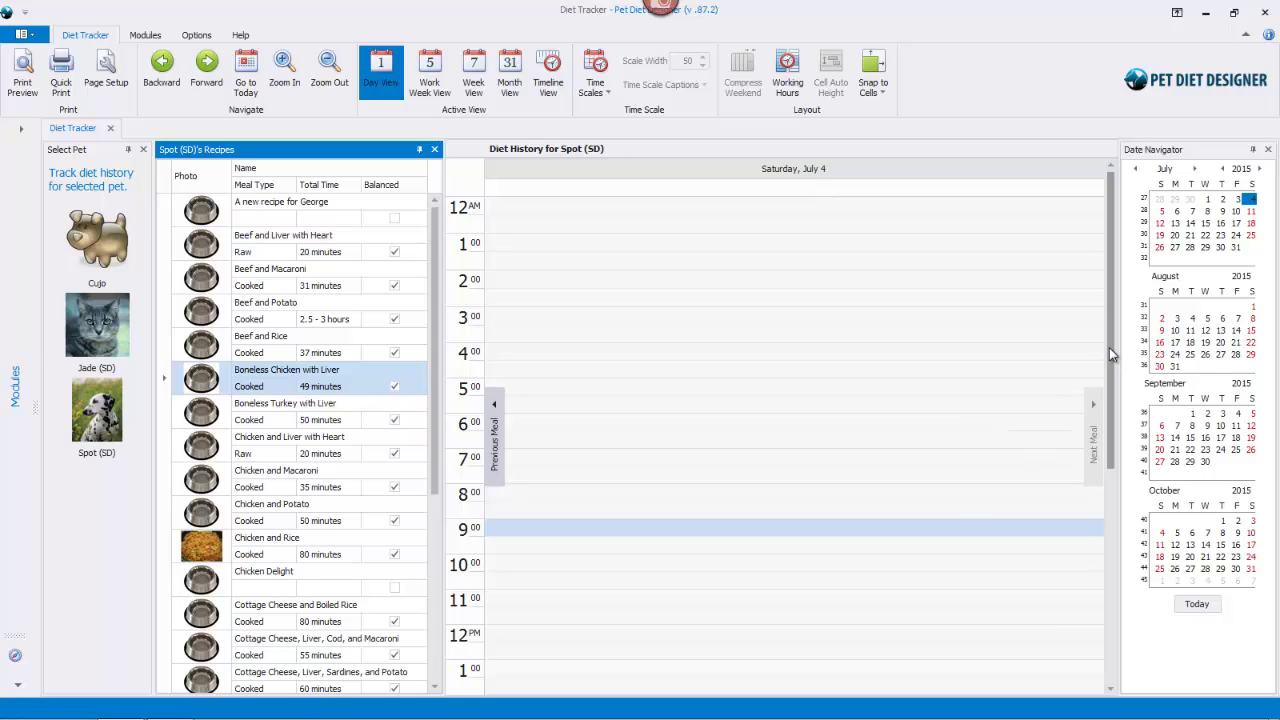
Look through the hourly slots of the July 4 diet history from morning to late evening.
{"action": "left_click_drag", "start_coordinate": [1109, 347], "coordinate": [1128, 378]}
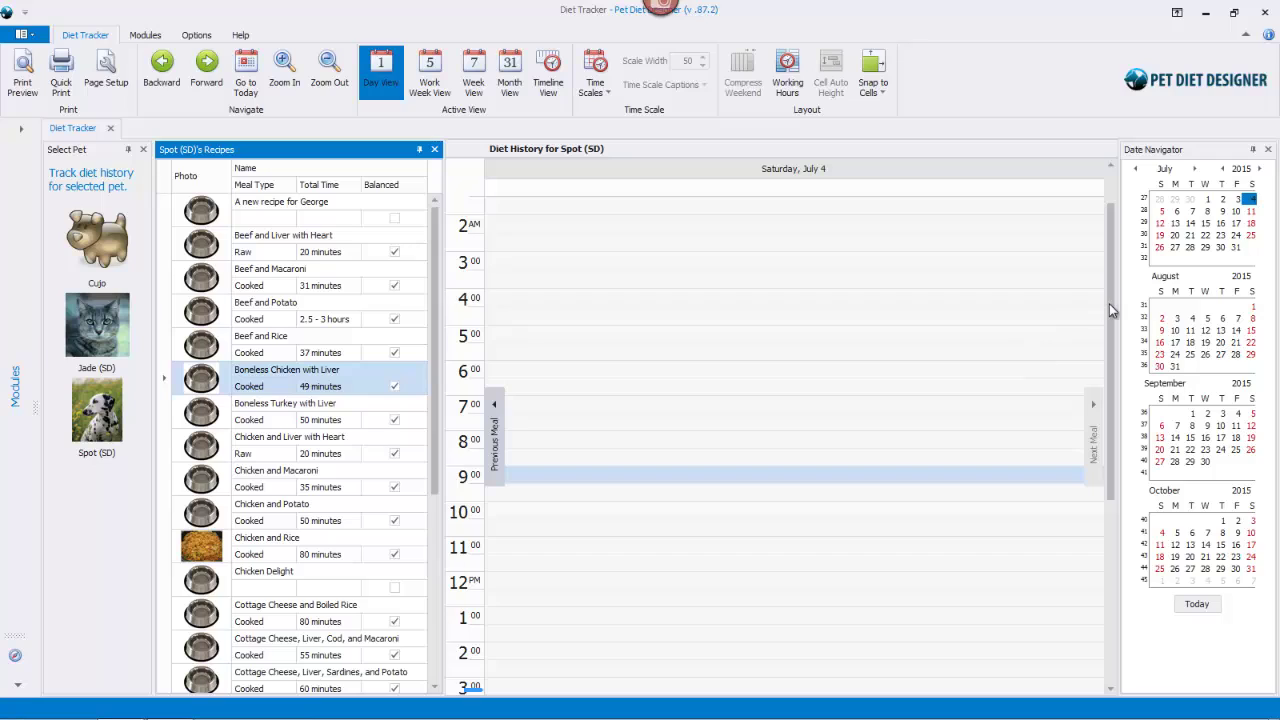
{"action": "left_click_drag", "start_coordinate": [1109, 303], "coordinate": [1109, 546]}
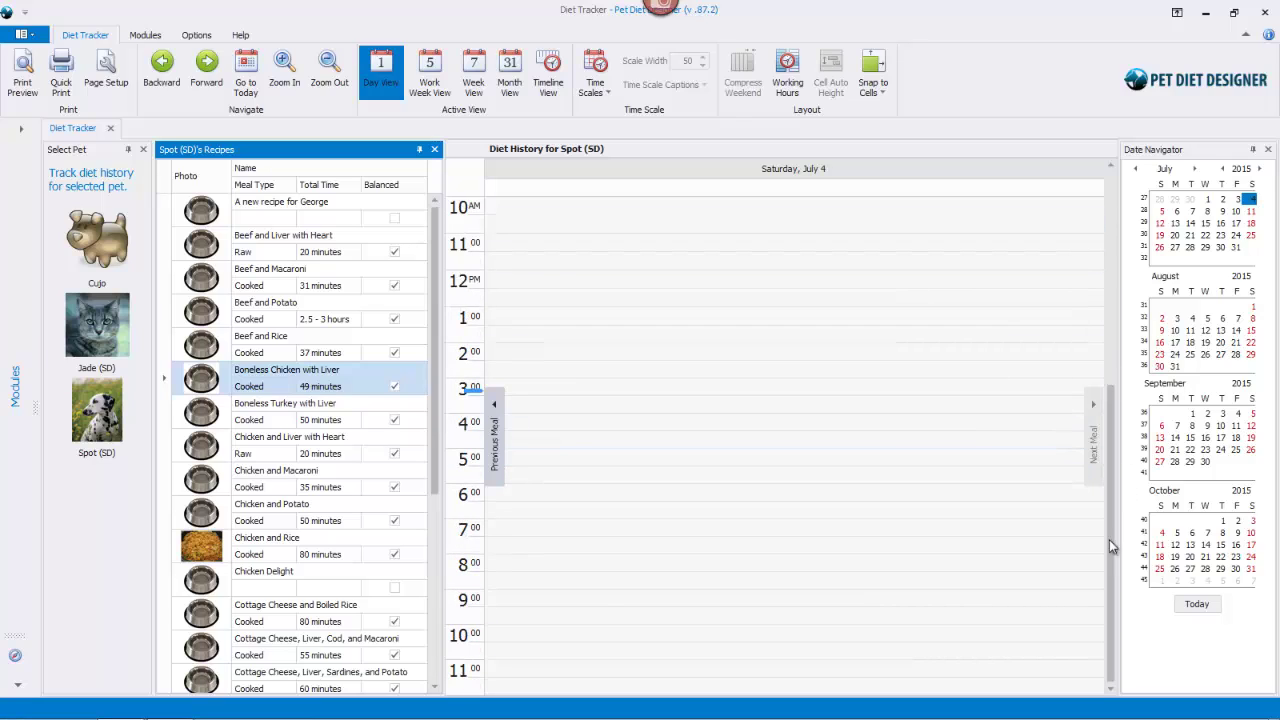
{"action": "left_click", "coordinate": [656, 427]}
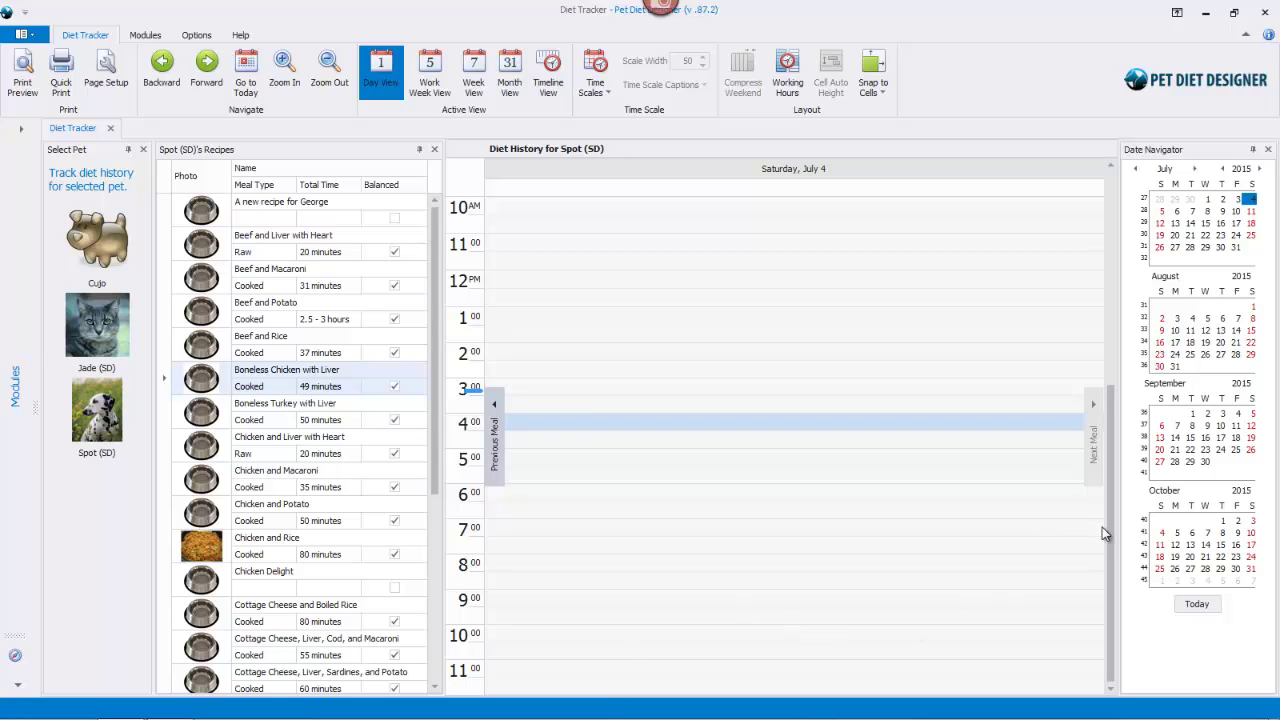
{"action": "left_click_drag", "start_coordinate": [1108, 539], "coordinate": [1120, 430]}
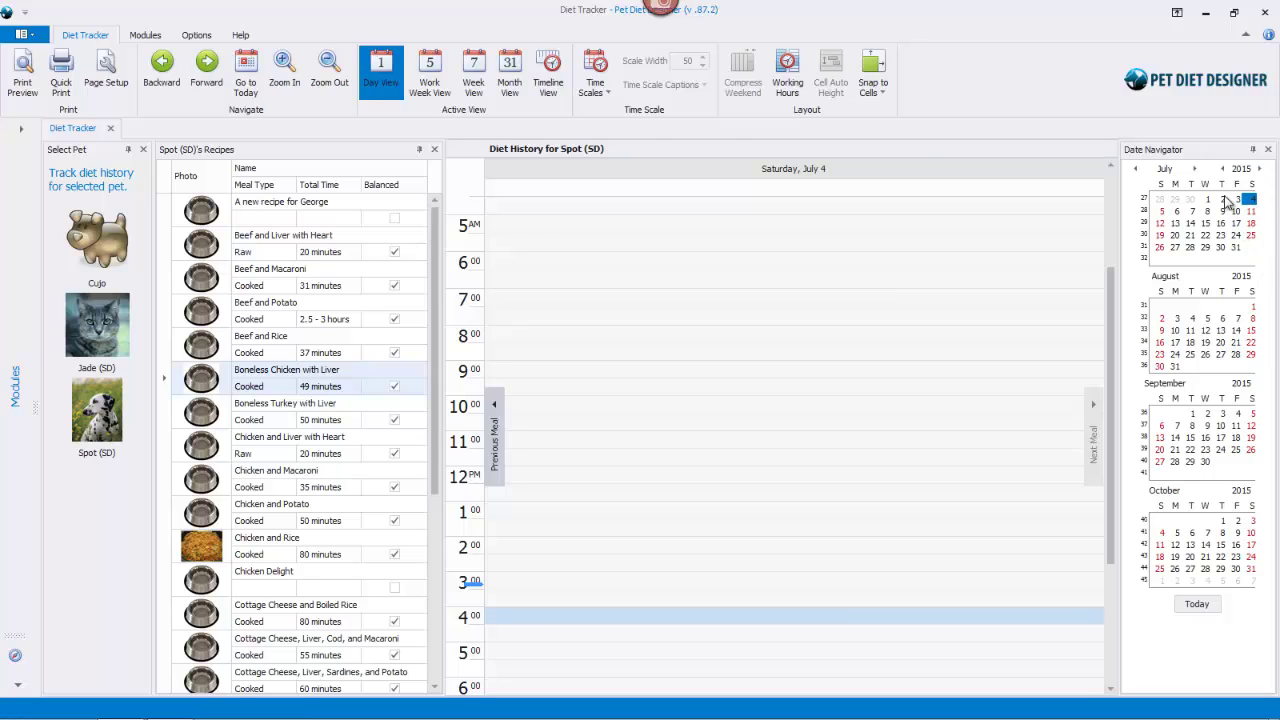
View the diet history by work week, week, month and timeline, and return to the day view of July 4.
{"action": "left_click", "coordinate": [430, 80]}
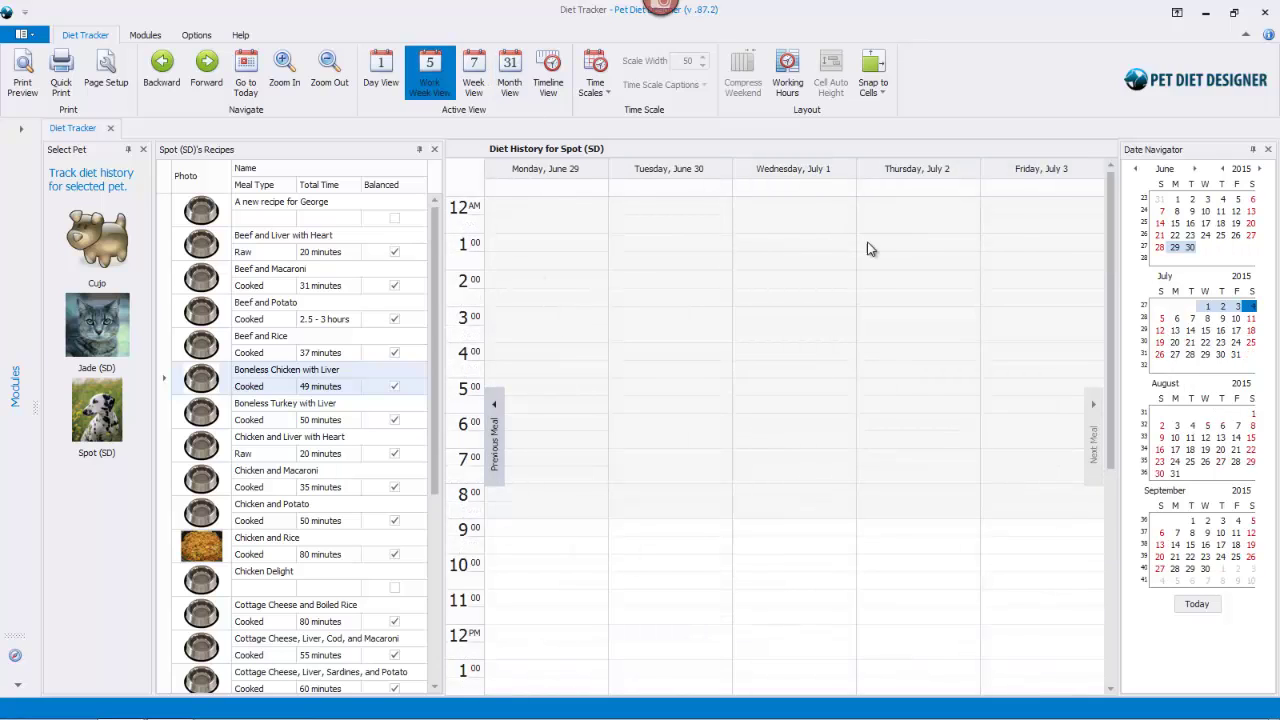
{"action": "left_click", "coordinate": [478, 70]}
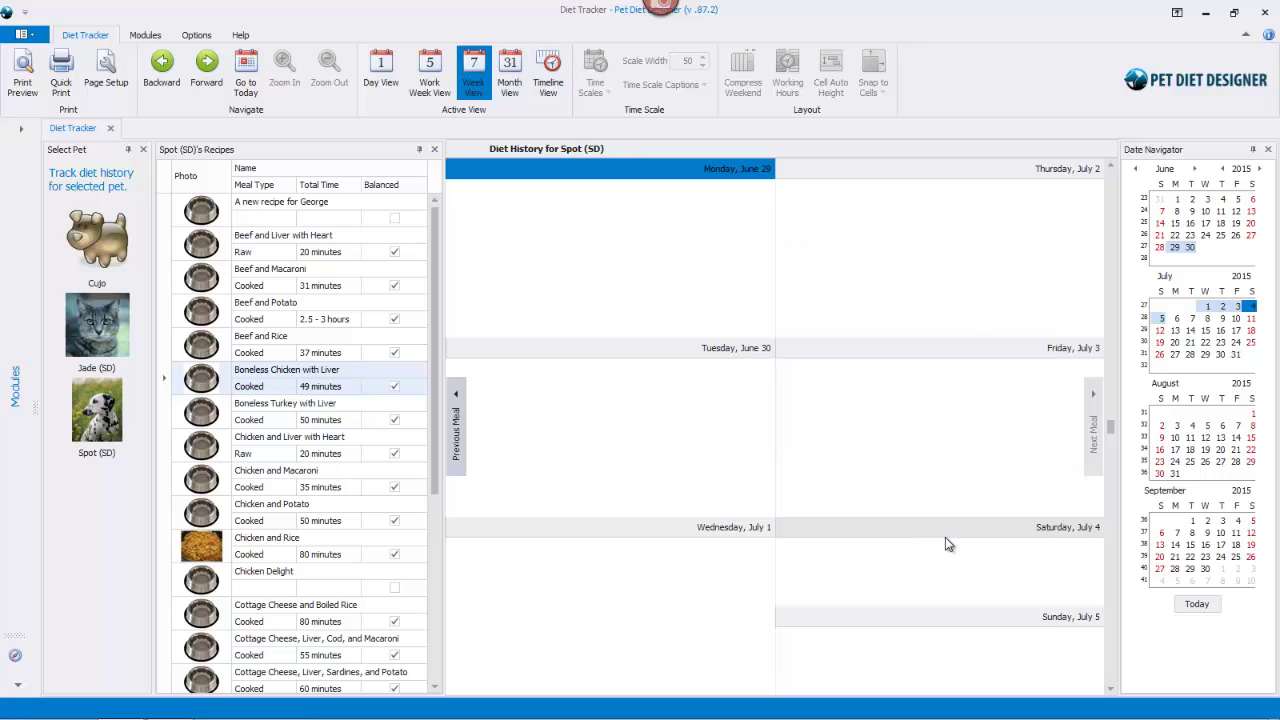
{"action": "left_click", "coordinate": [518, 78]}
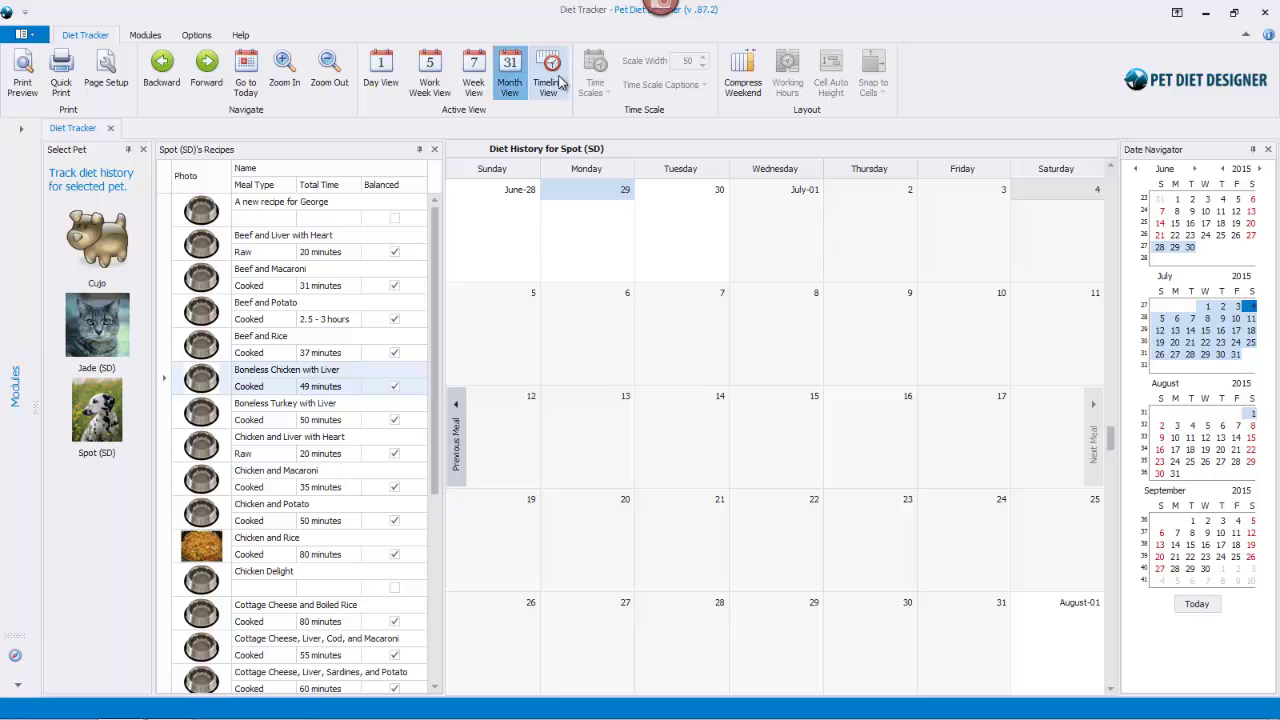
{"action": "left_click", "coordinate": [548, 75]}
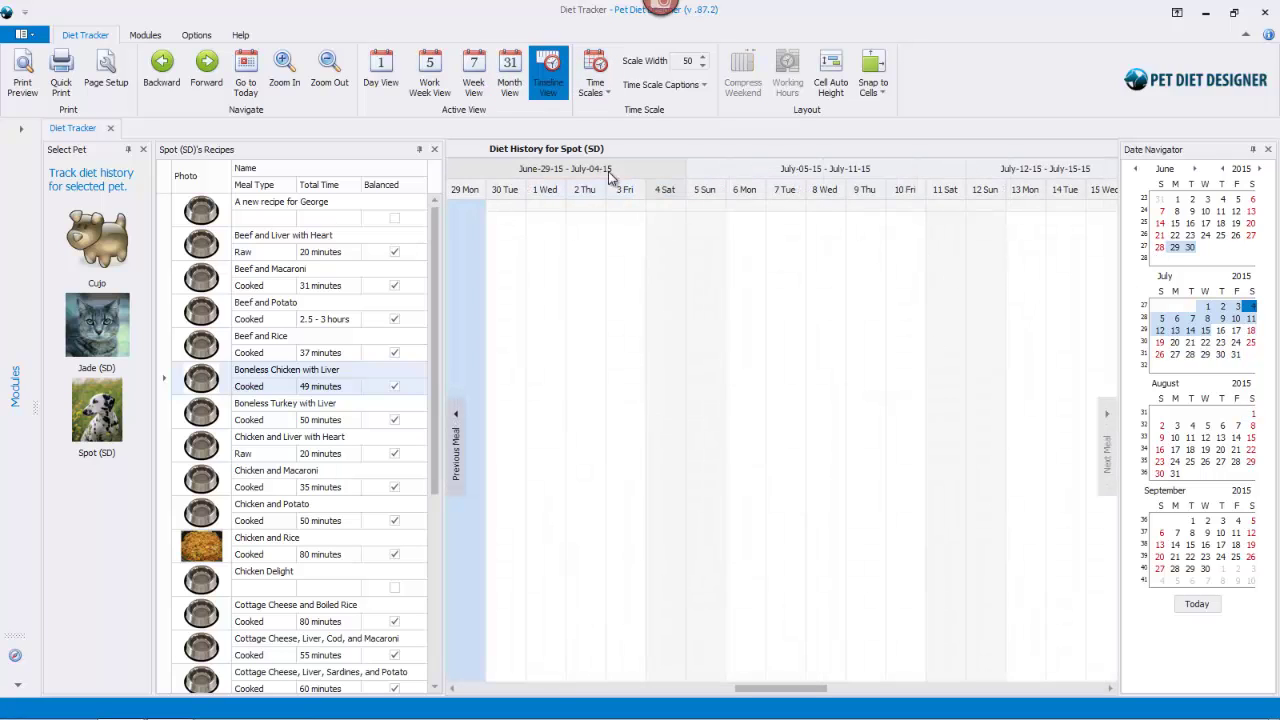
{"action": "left_click", "coordinate": [380, 72]}
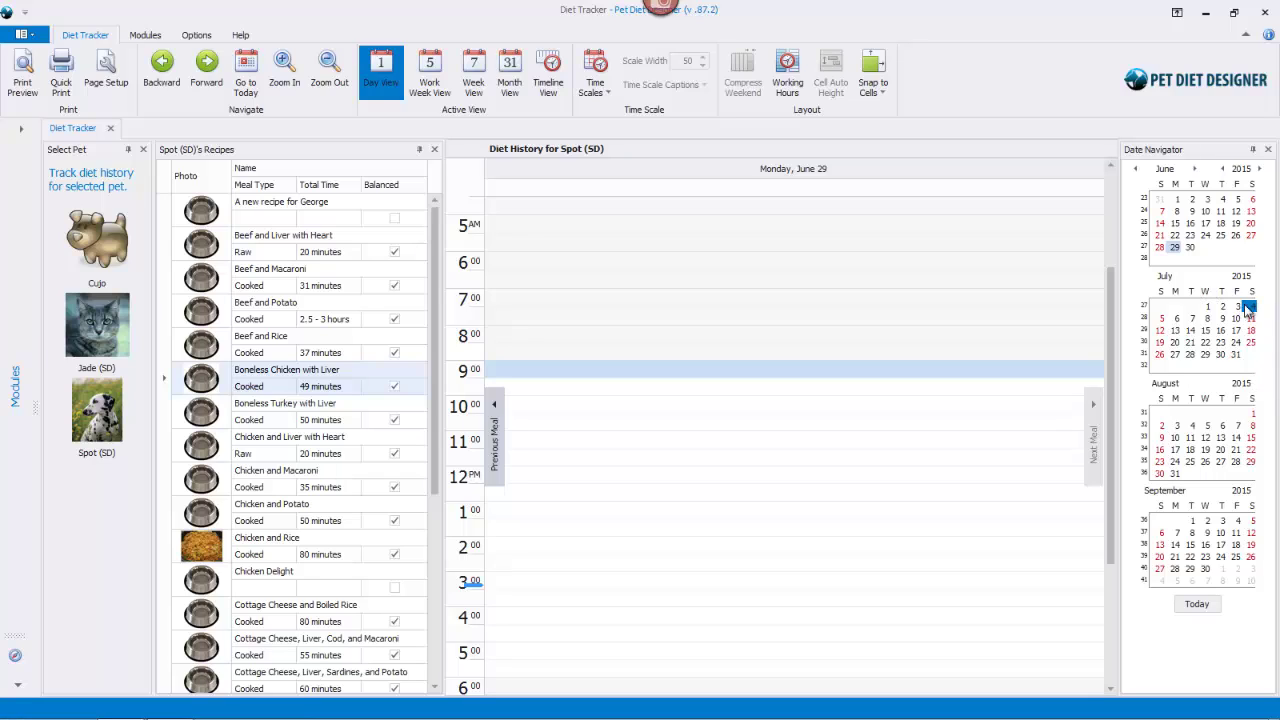
{"action": "left_click", "coordinate": [1250, 308]}
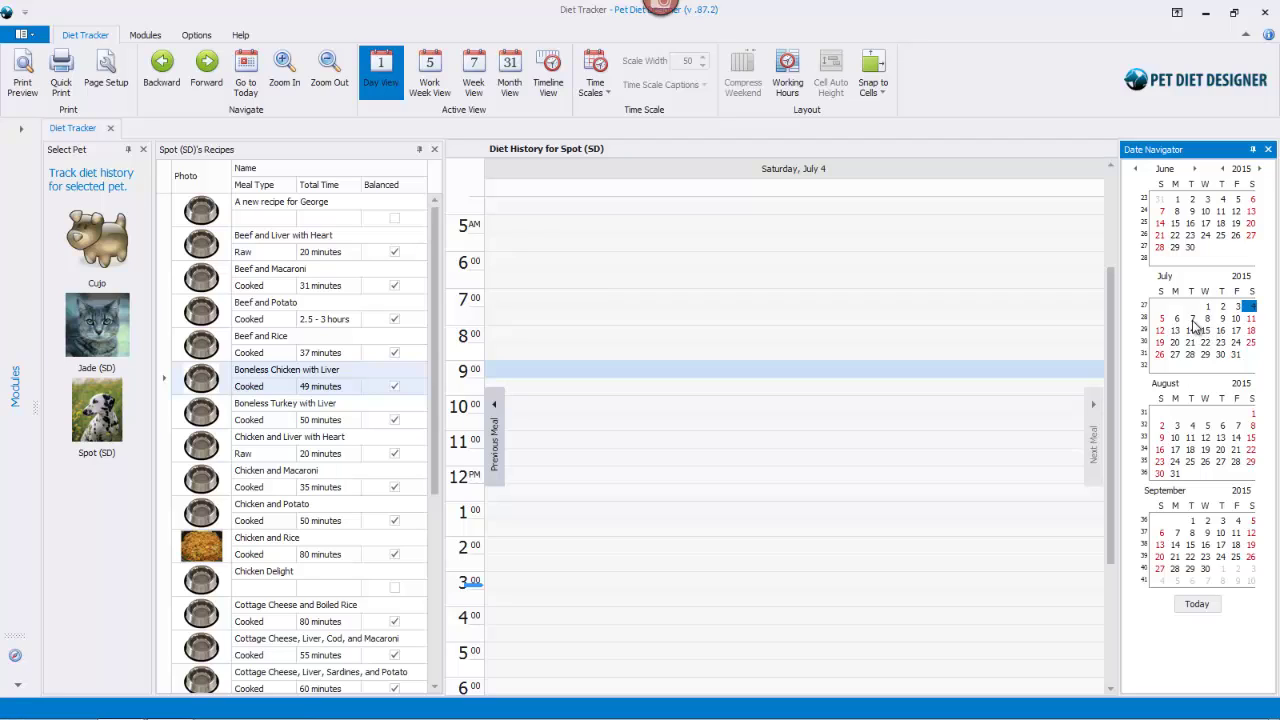
Display the diet history for the date ranges July 7–10, July 12–25 and May 31–June 13.
{"action": "left_click_drag", "start_coordinate": [1193, 322], "coordinate": [1234, 323]}
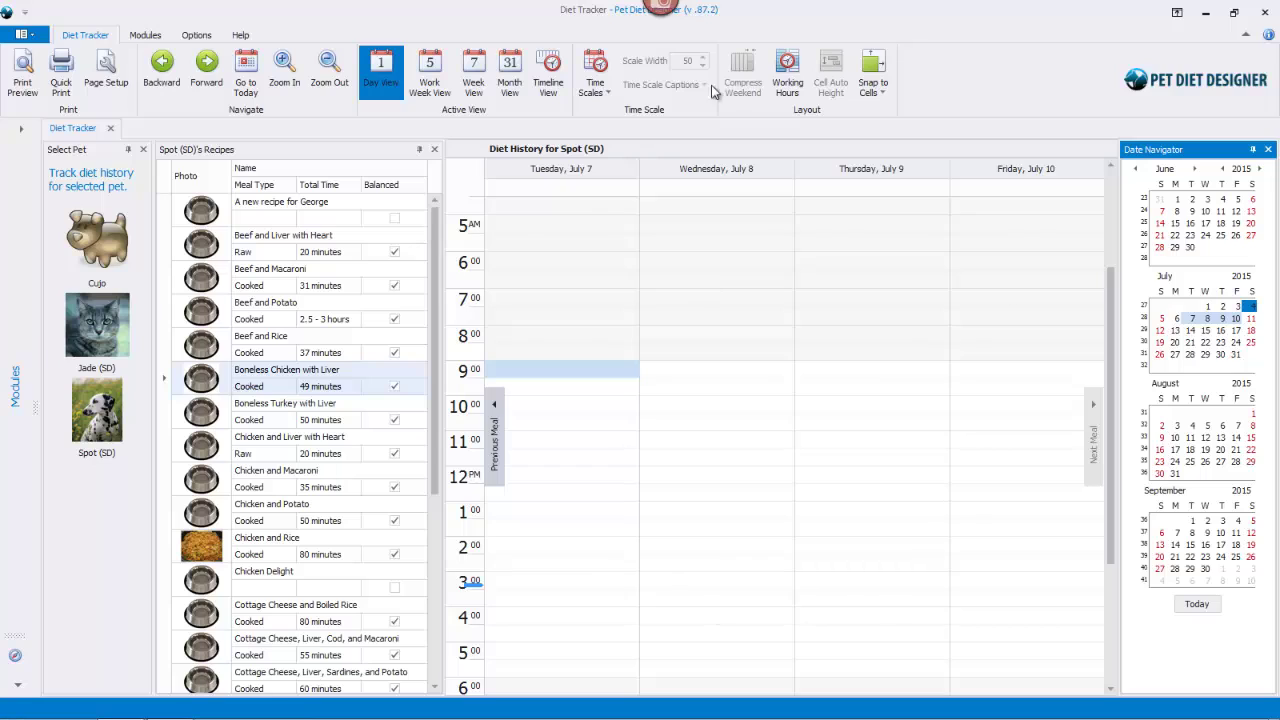
{"action": "left_click_drag", "start_coordinate": [1197, 332], "coordinate": [1270, 355]}
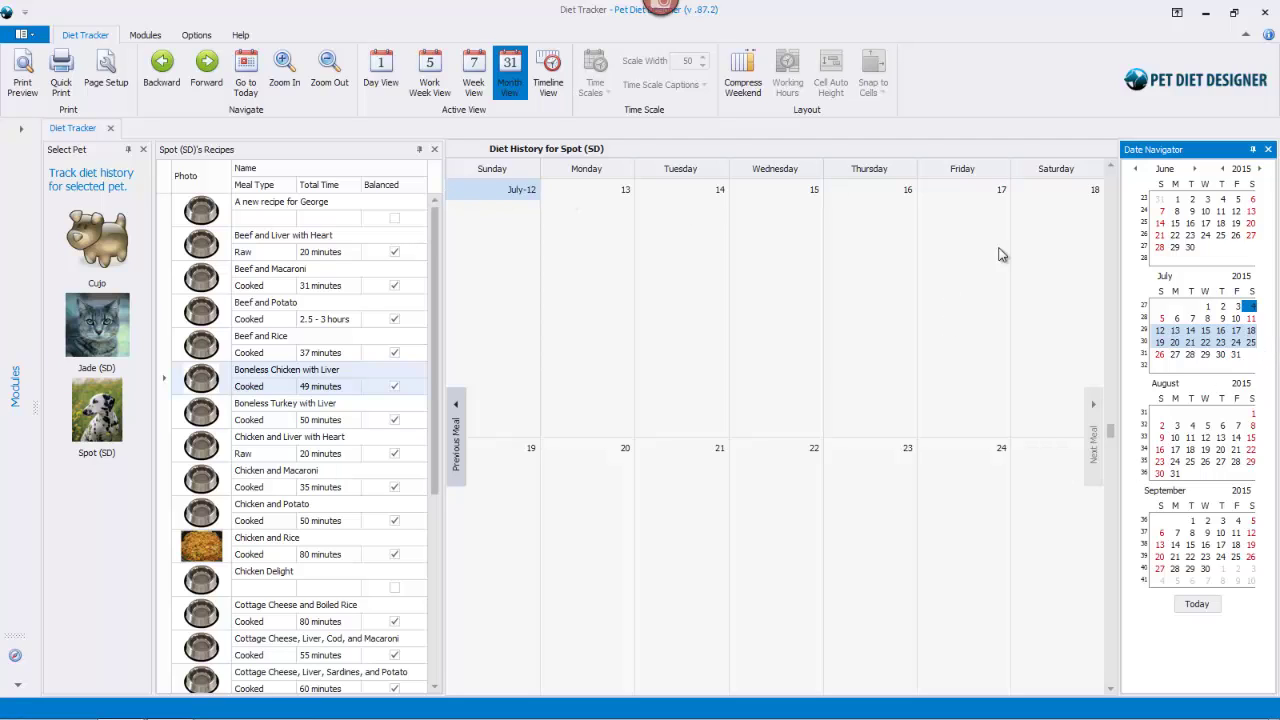
{"action": "left_click_drag", "start_coordinate": [1184, 200], "coordinate": [1216, 214]}
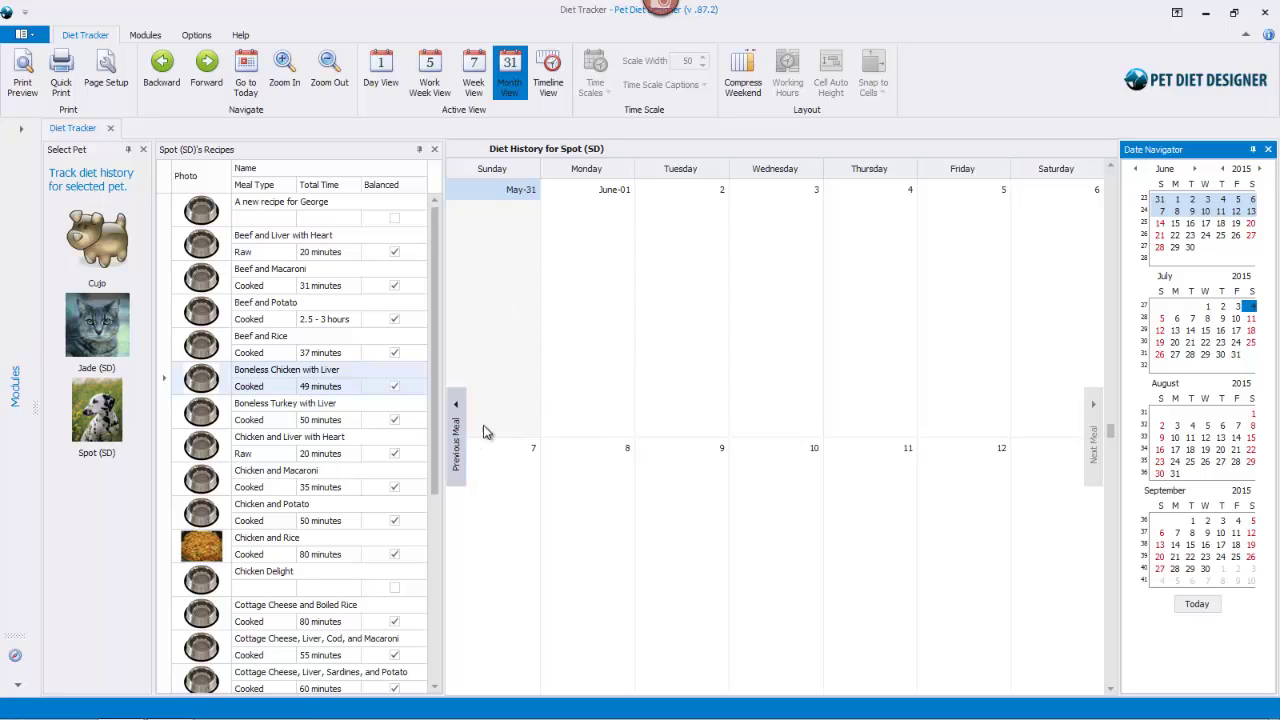
Jump twice to the previous recorded meal in the diet history, returning to today's date each time.
{"action": "left_click", "coordinate": [456, 440]}
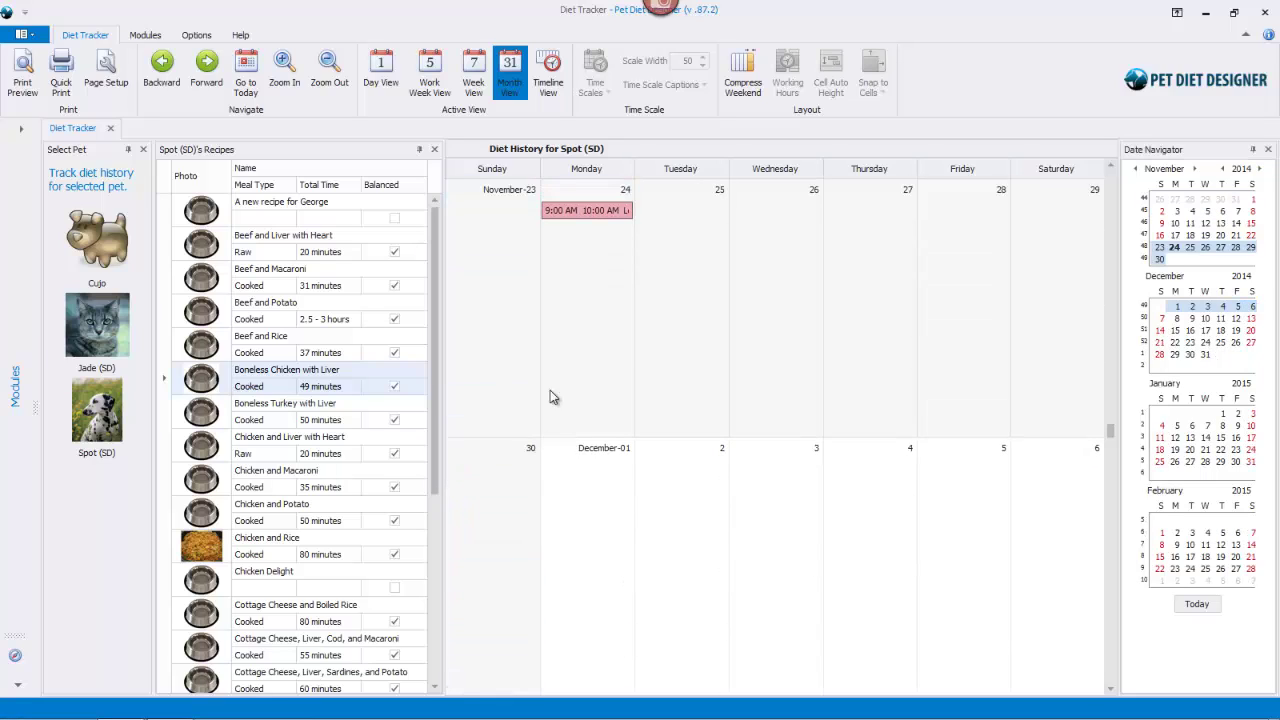
{"action": "left_click", "coordinate": [603, 222]}
{"action": "left_click", "coordinate": [627, 240]}
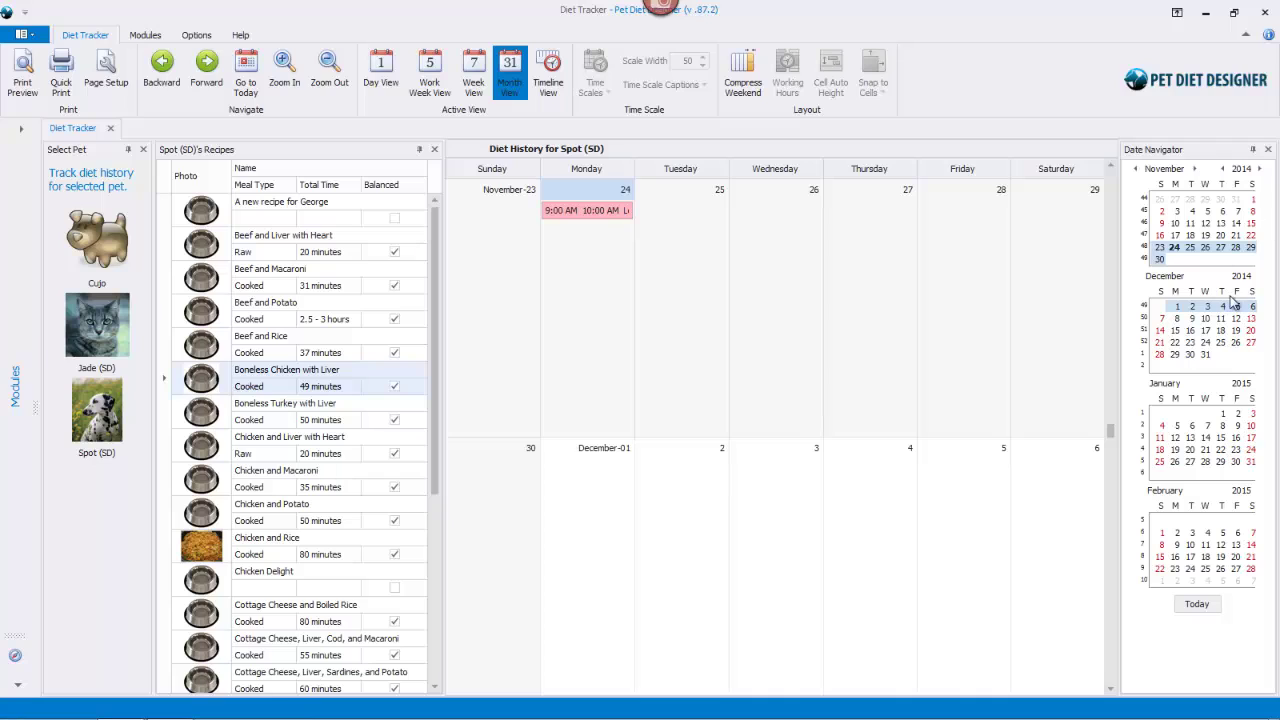
{"action": "left_click", "coordinate": [1195, 604]}
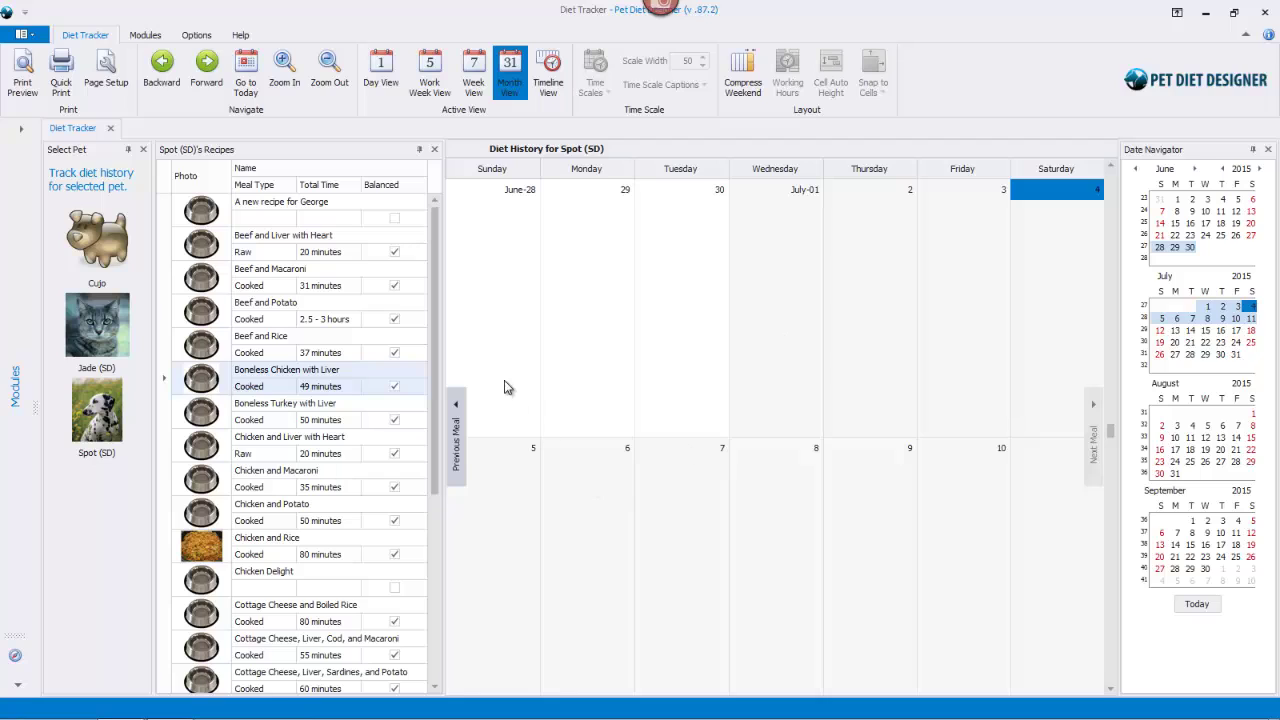
{"action": "left_click", "coordinate": [455, 435]}
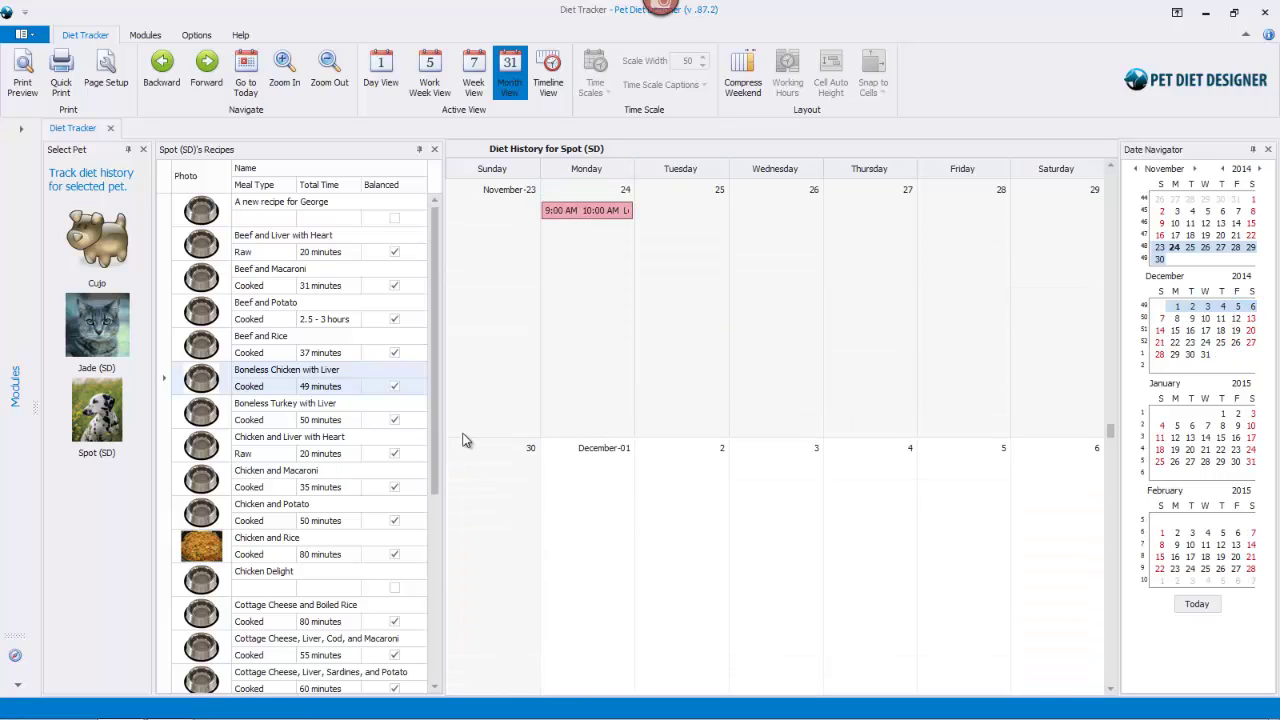
{"action": "left_click", "coordinate": [1199, 607]}
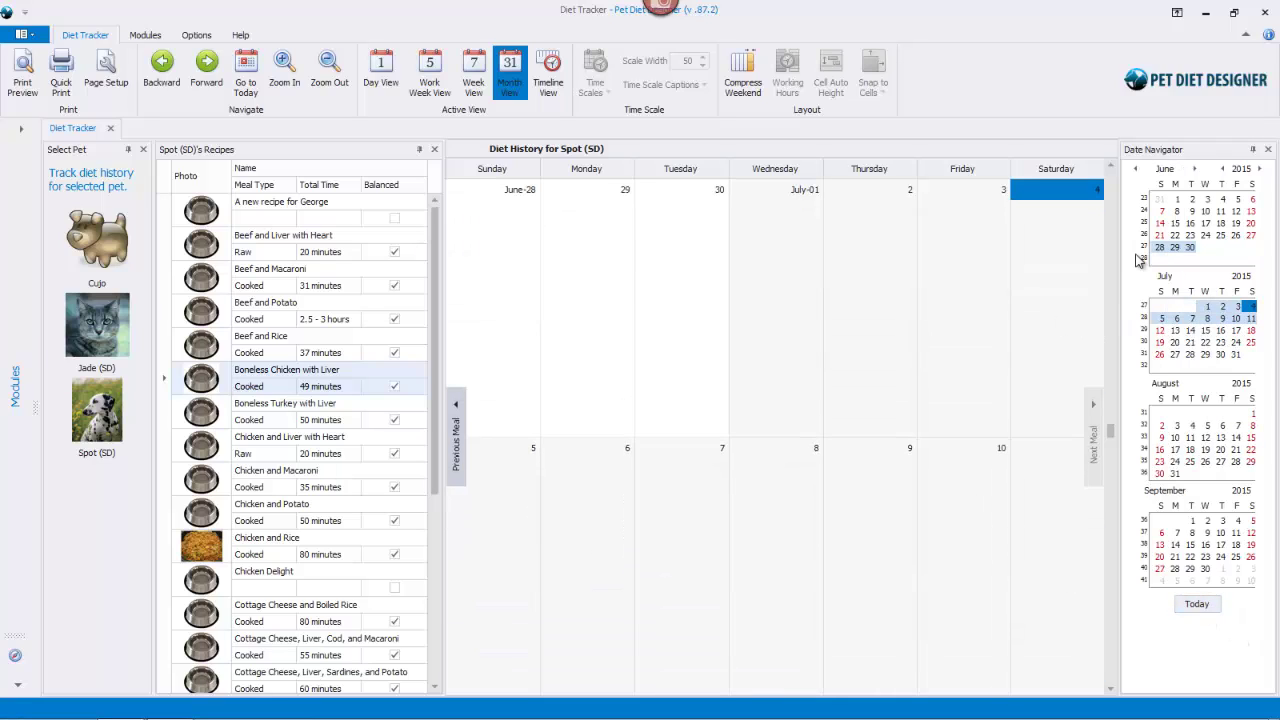
Switch back to the day view, check July 4–7 and July 15, and return to July 4 alone.
{"action": "left_click", "coordinate": [380, 72]}
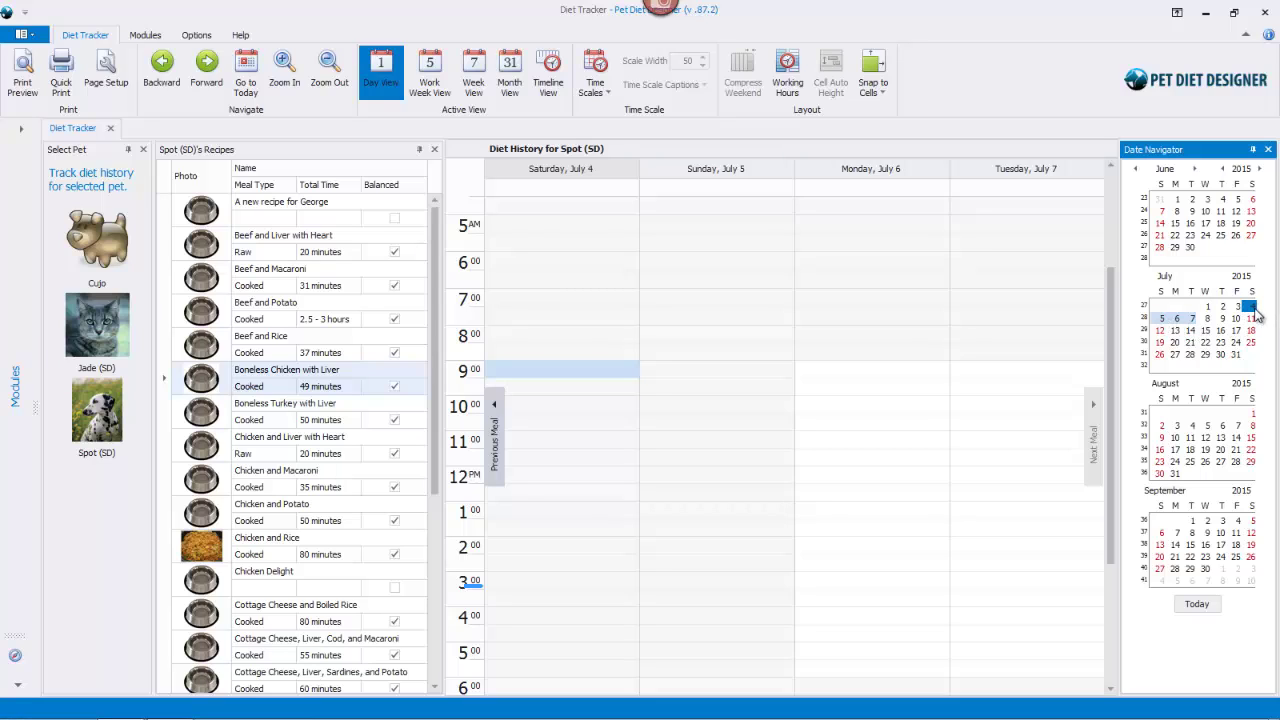
{"action": "left_click", "coordinate": [1192, 318]}
{"action": "left_click", "coordinate": [1250, 306]}
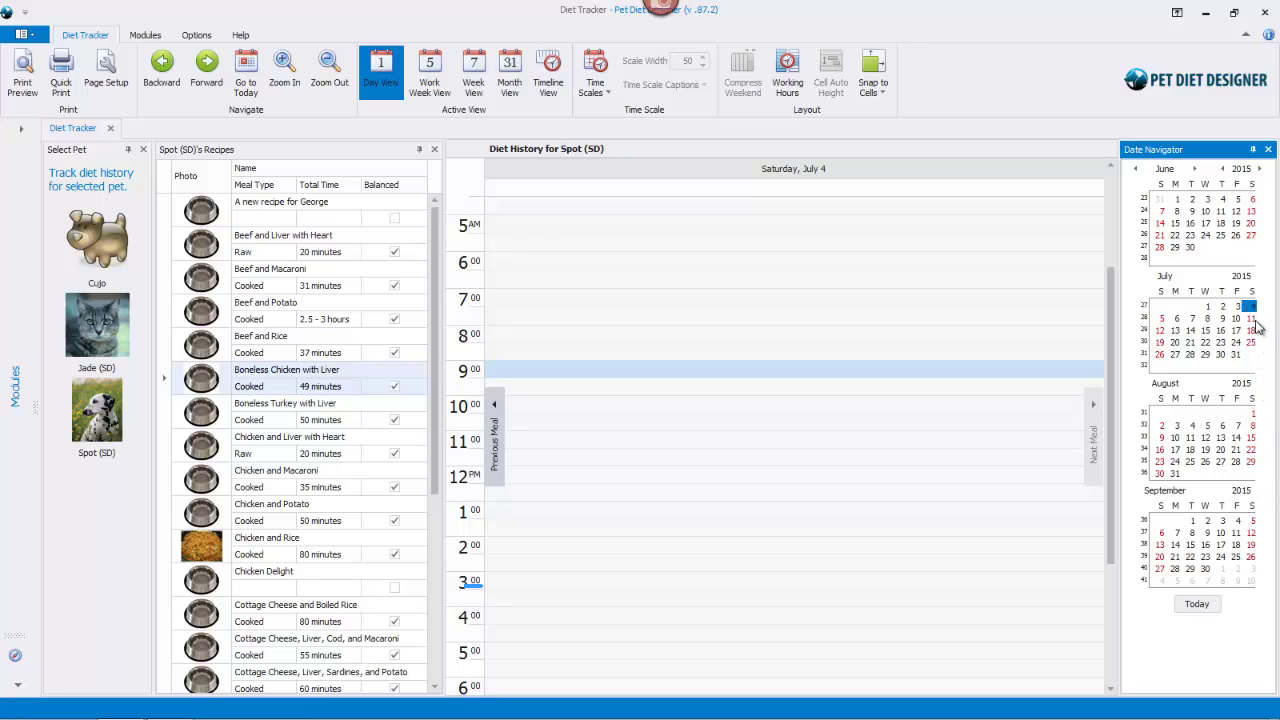
{"action": "left_click", "coordinate": [1205, 333]}
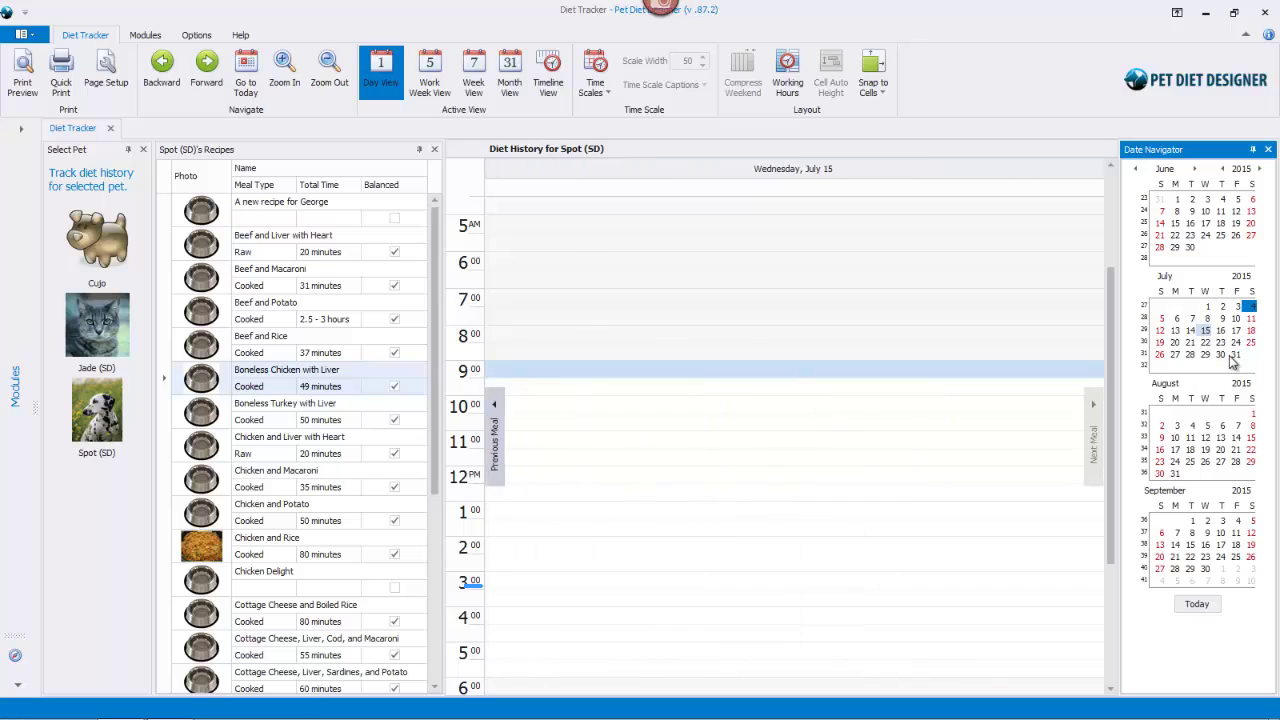
{"action": "left_click", "coordinate": [1249, 307]}
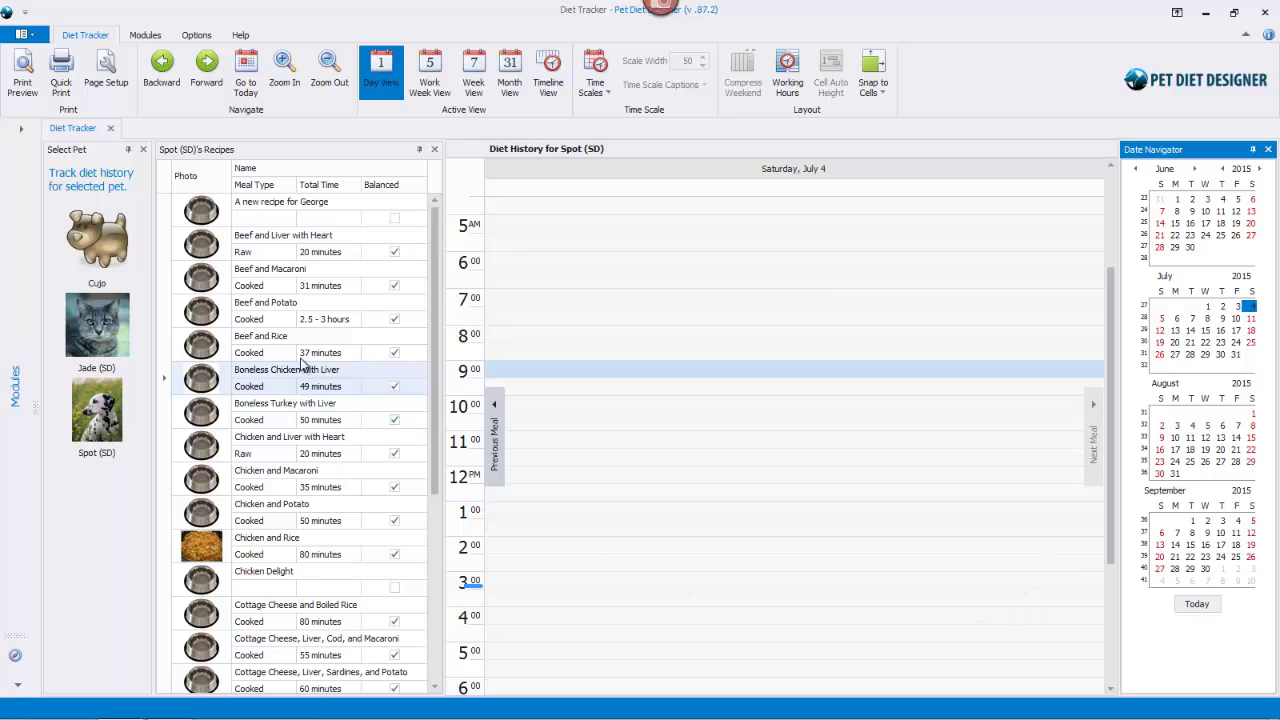
Record Boneless Chicken with Liver as a meal at 9:00 AM on July 4, saved with the As Fed option.
{"action": "left_click_drag", "start_coordinate": [256, 378], "coordinate": [722, 371]}
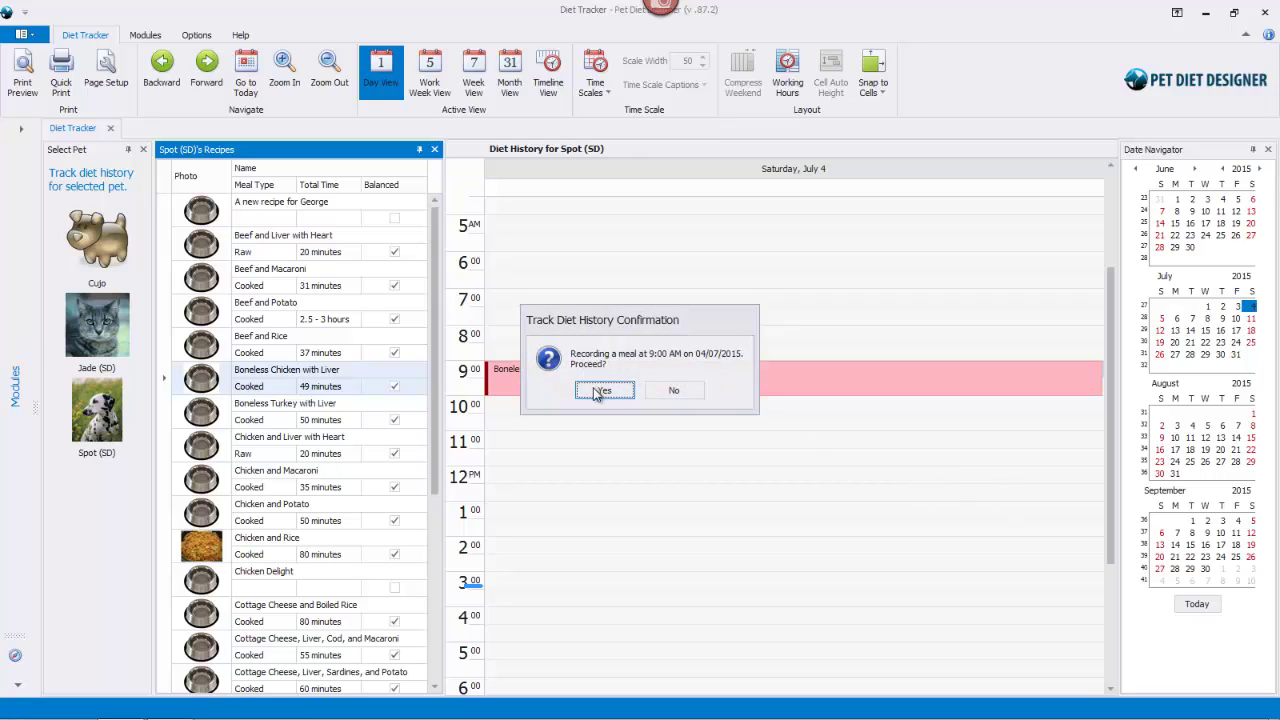
{"action": "left_click", "coordinate": [592, 394]}
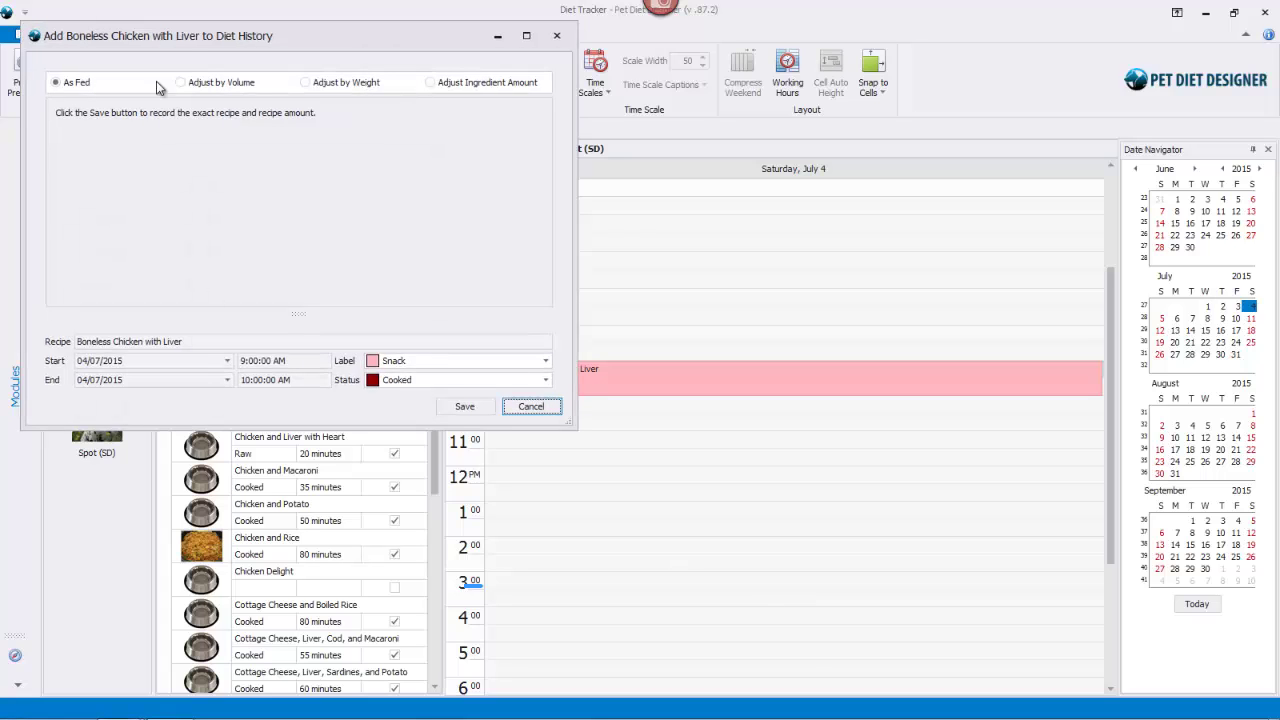
{"action": "left_click_drag", "start_coordinate": [338, 38], "coordinate": [574, 136]}
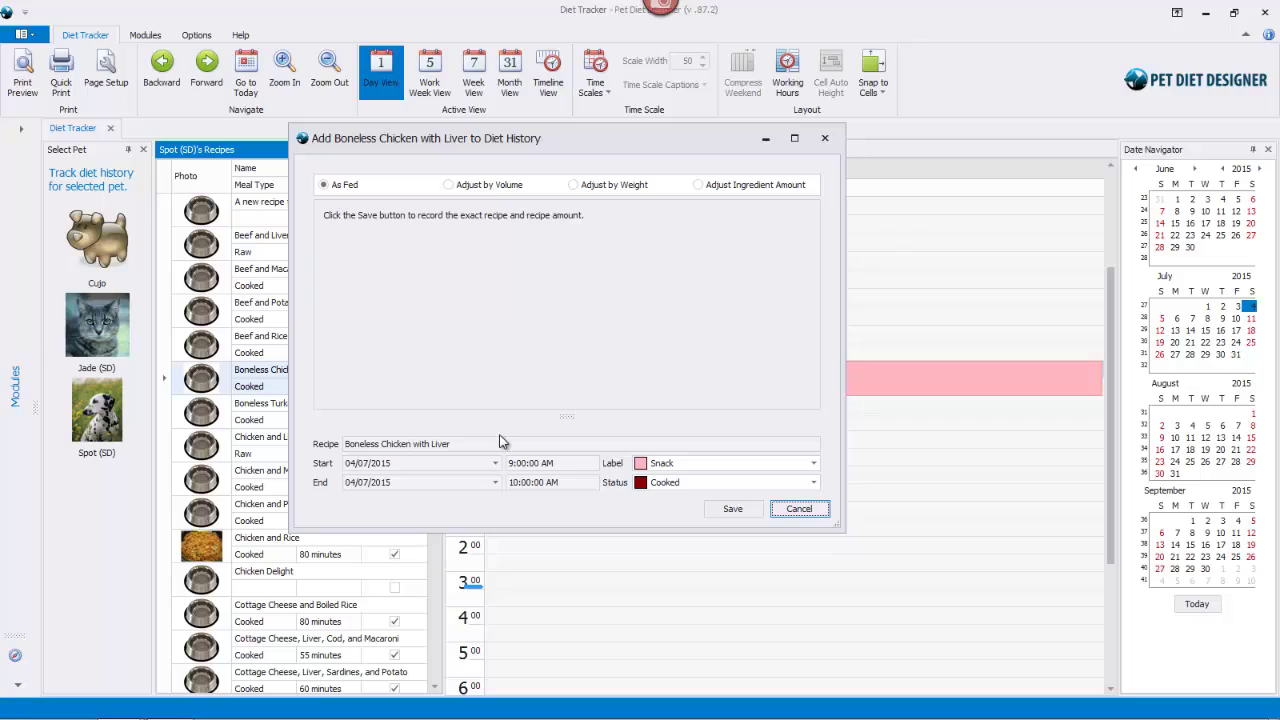
{"action": "left_click", "coordinate": [334, 190]}
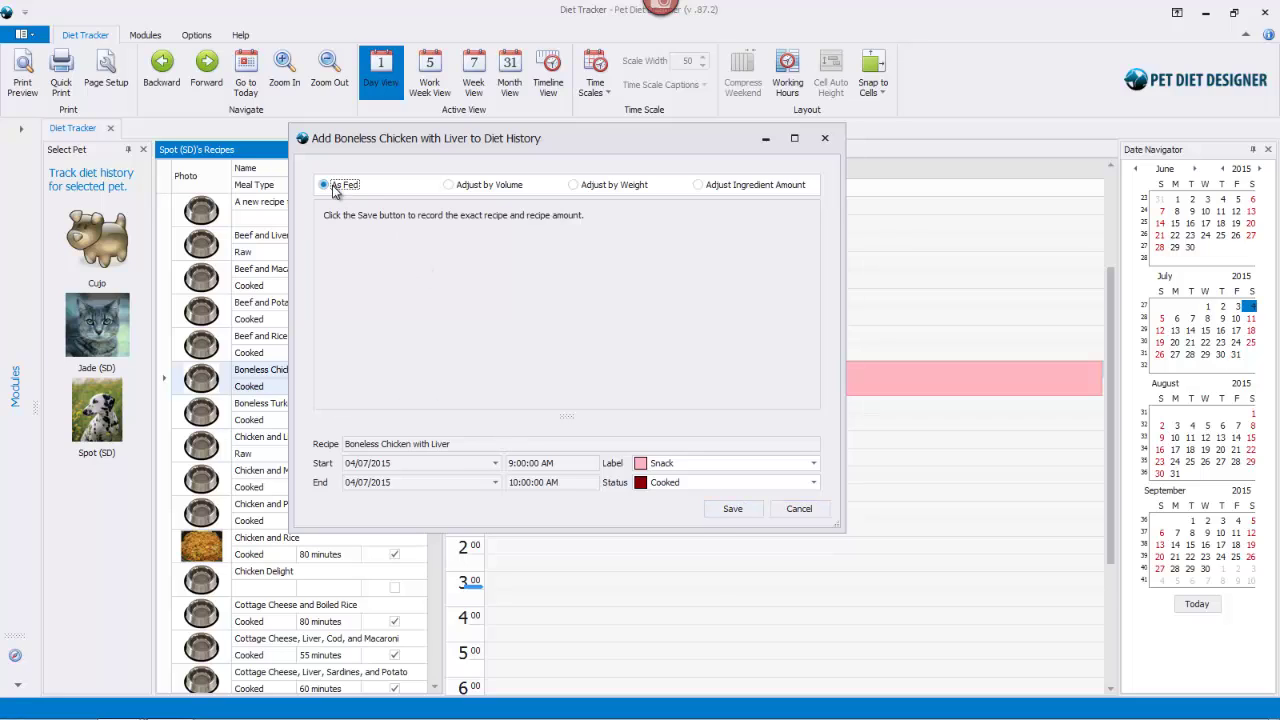
{"action": "left_click", "coordinate": [730, 509]}
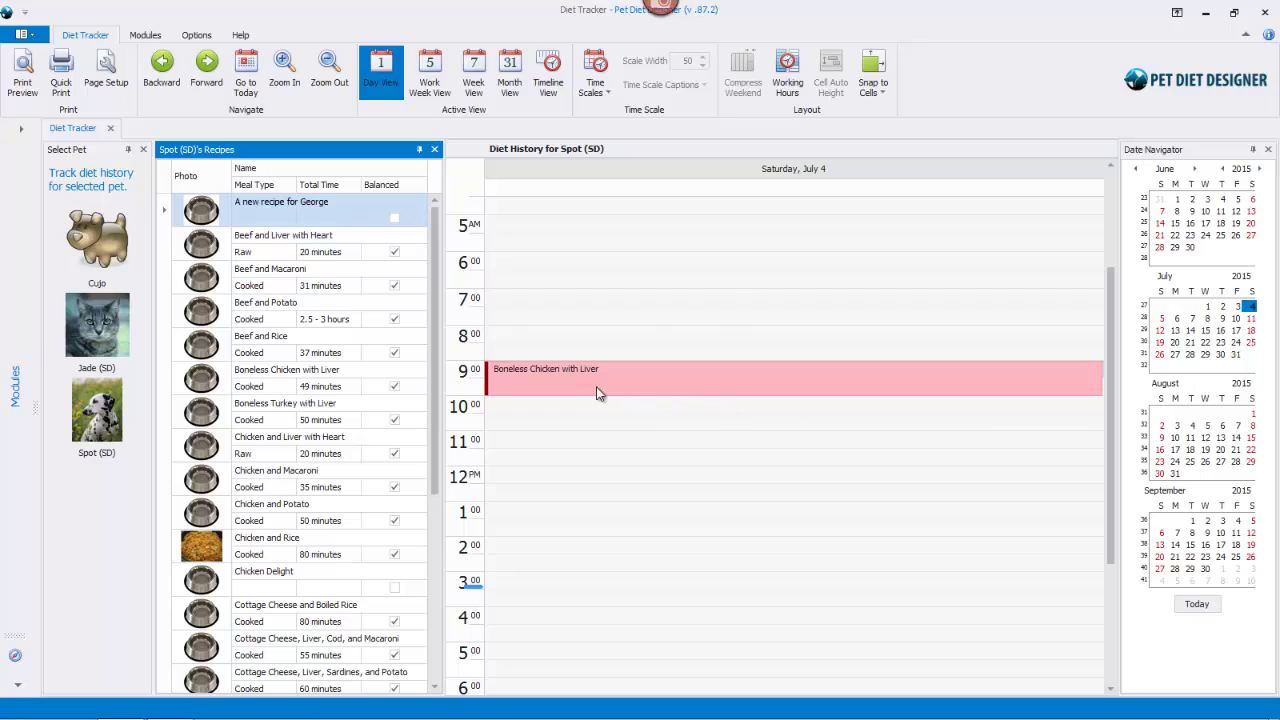
Delete the Boneless Chicken with Liver meal at 9:00 AM on July 4 from the diet history.
{"action": "left_click", "coordinate": [700, 375]}
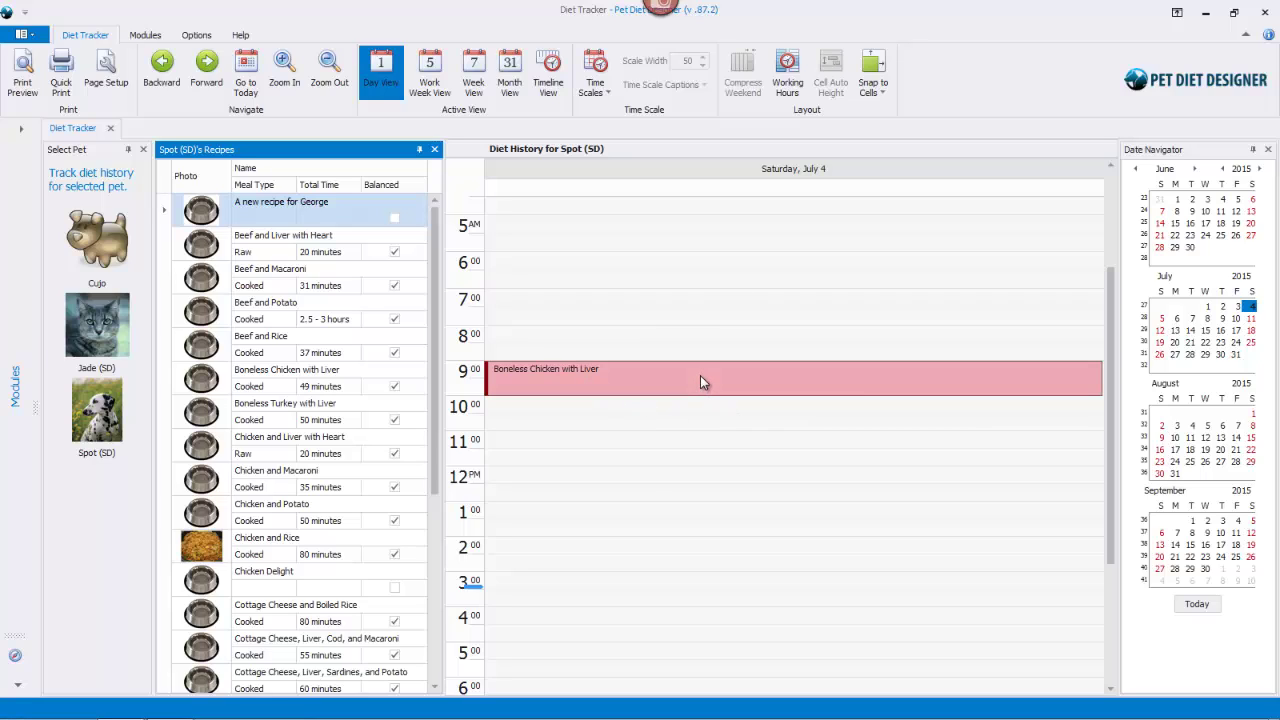
{"action": "right_click", "coordinate": [700, 375]}
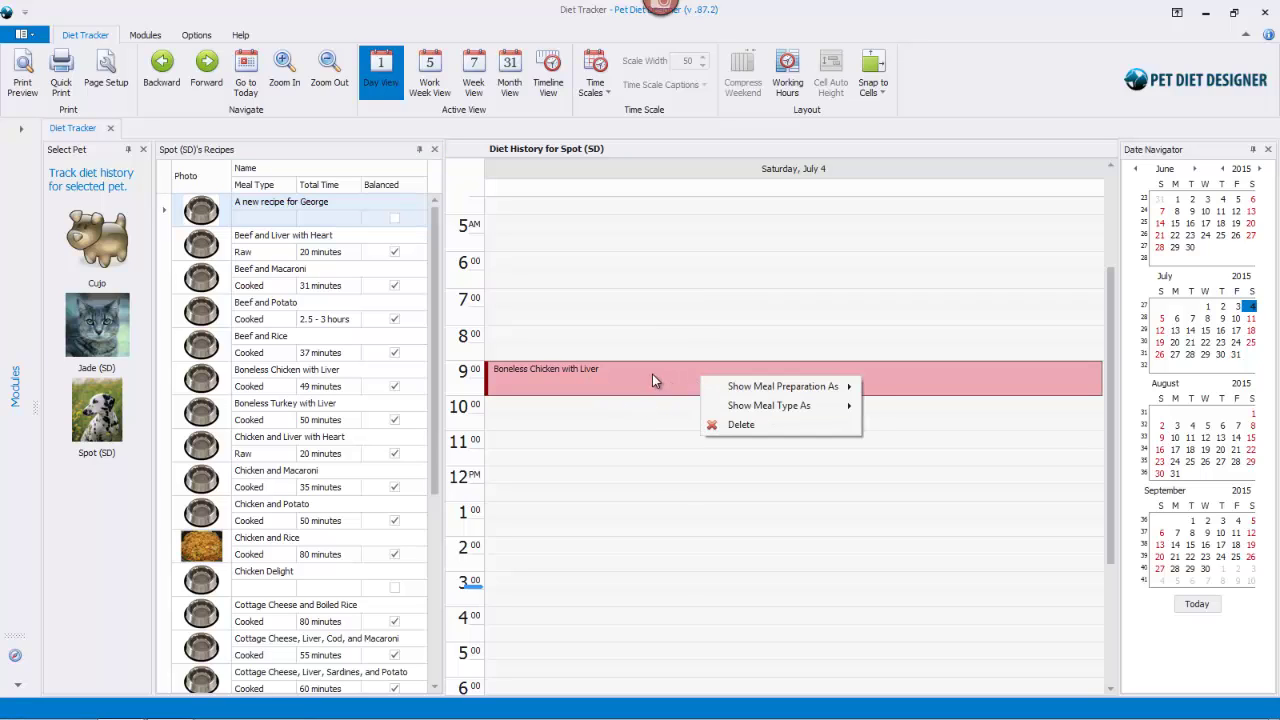
{"action": "right_click", "coordinate": [653, 374]}
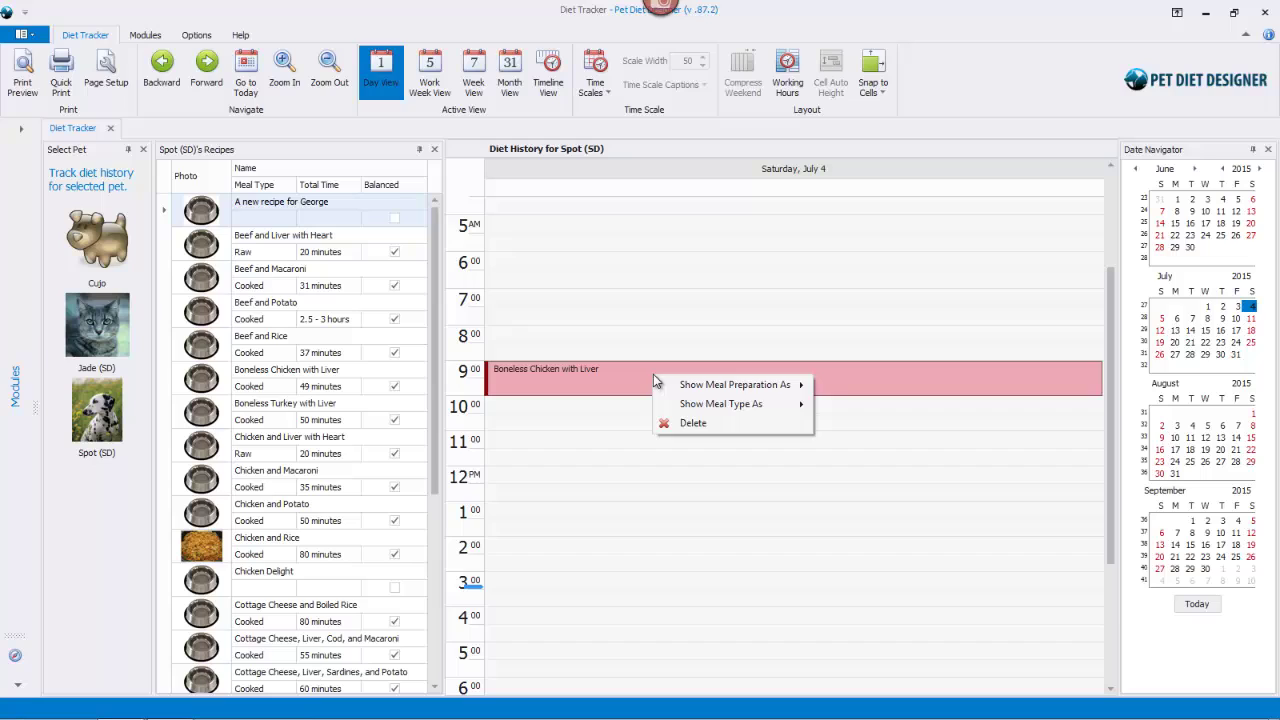
{"action": "left_click", "coordinate": [692, 422]}
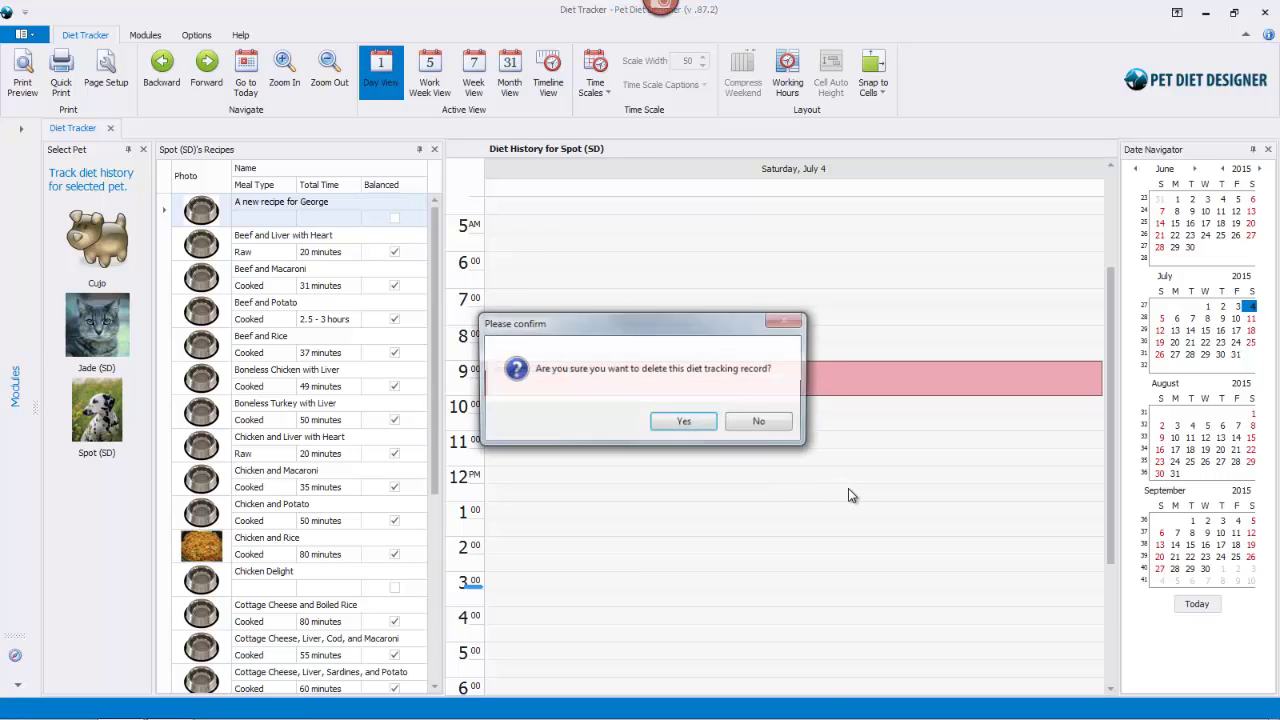
{"action": "left_click", "coordinate": [686, 422]}
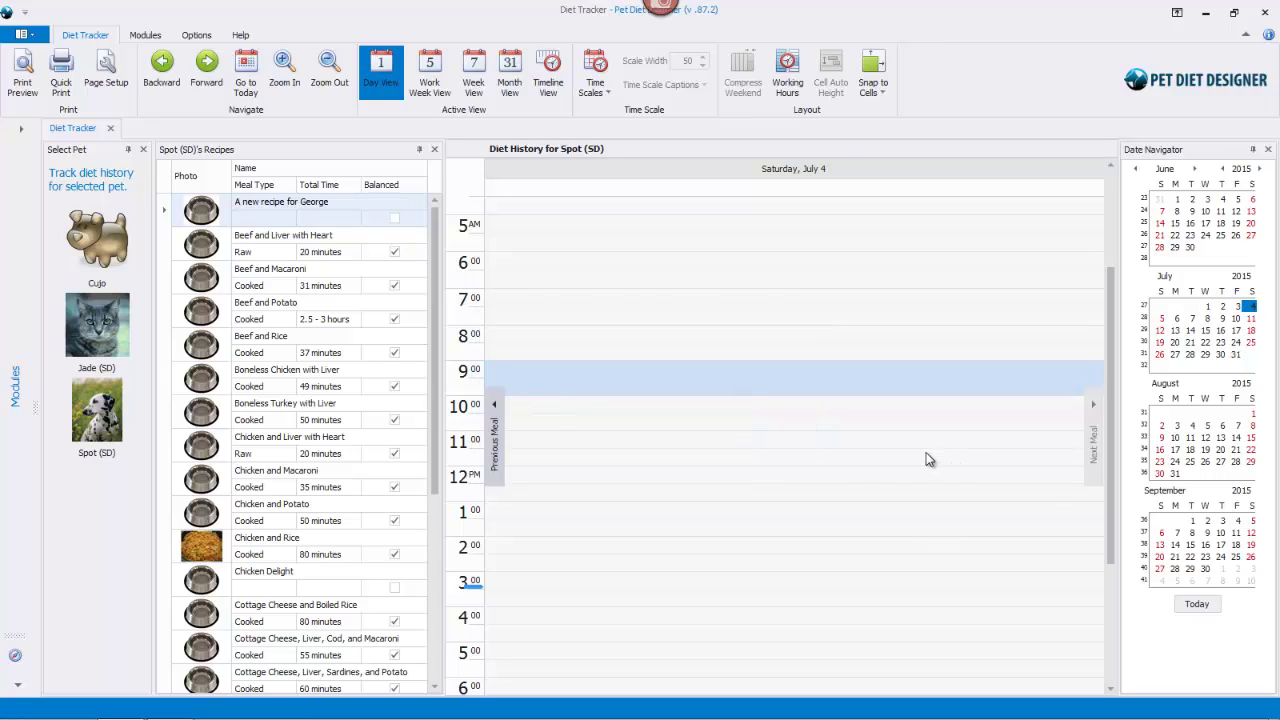
Record Boneless Chicken with Liver again at 9:00 AM on July 4 and save it As Fed.
{"action": "left_click_drag", "start_coordinate": [258, 386], "coordinate": [815, 395]}
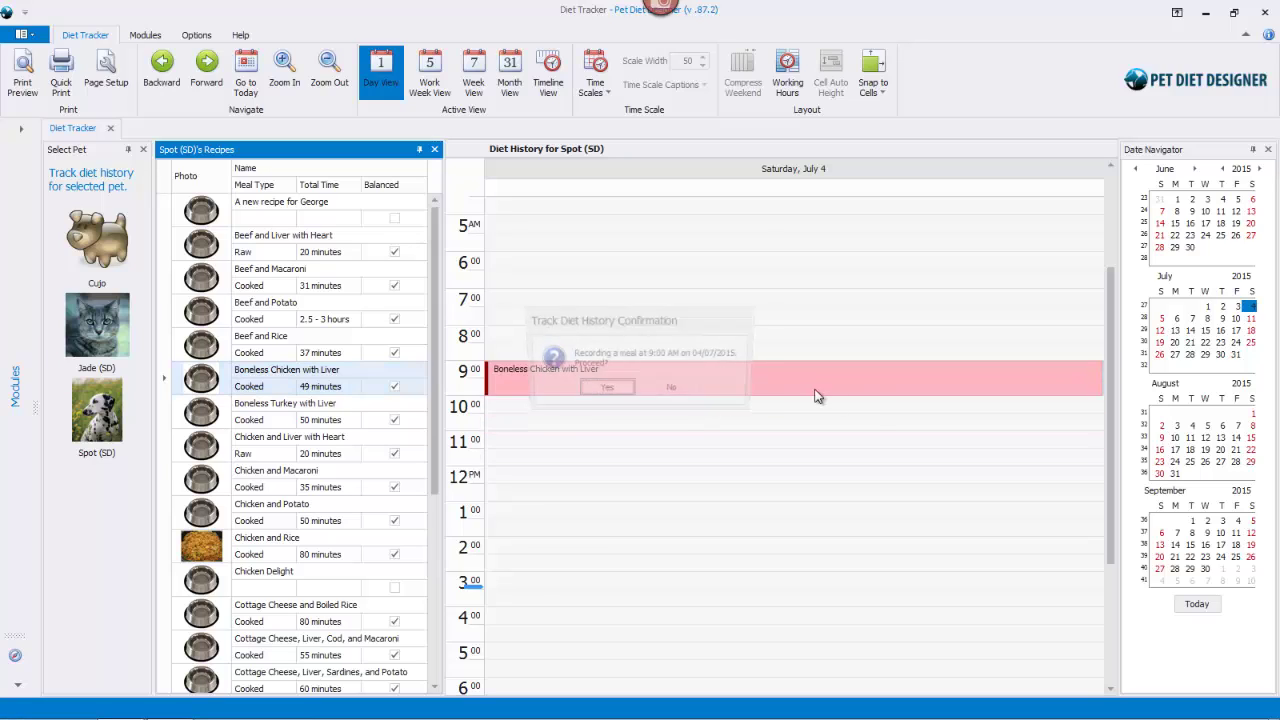
{"action": "left_click", "coordinate": [597, 388]}
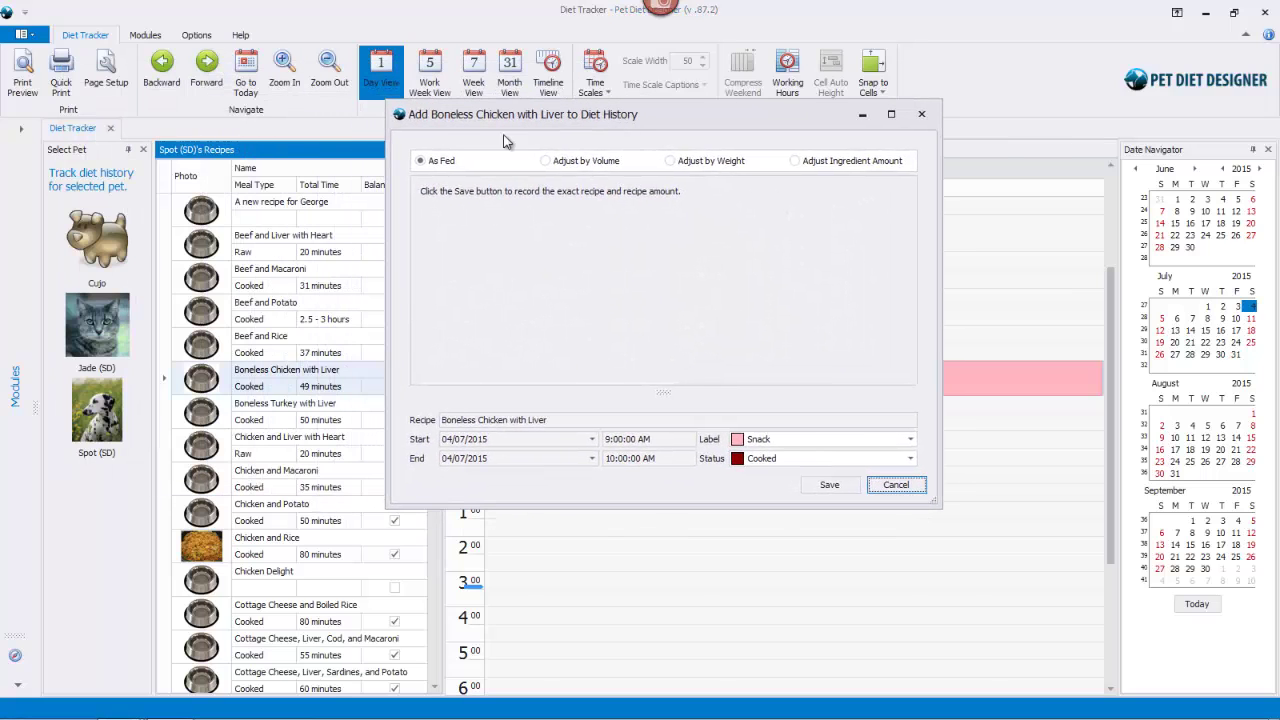
{"action": "left_click", "coordinate": [830, 485]}
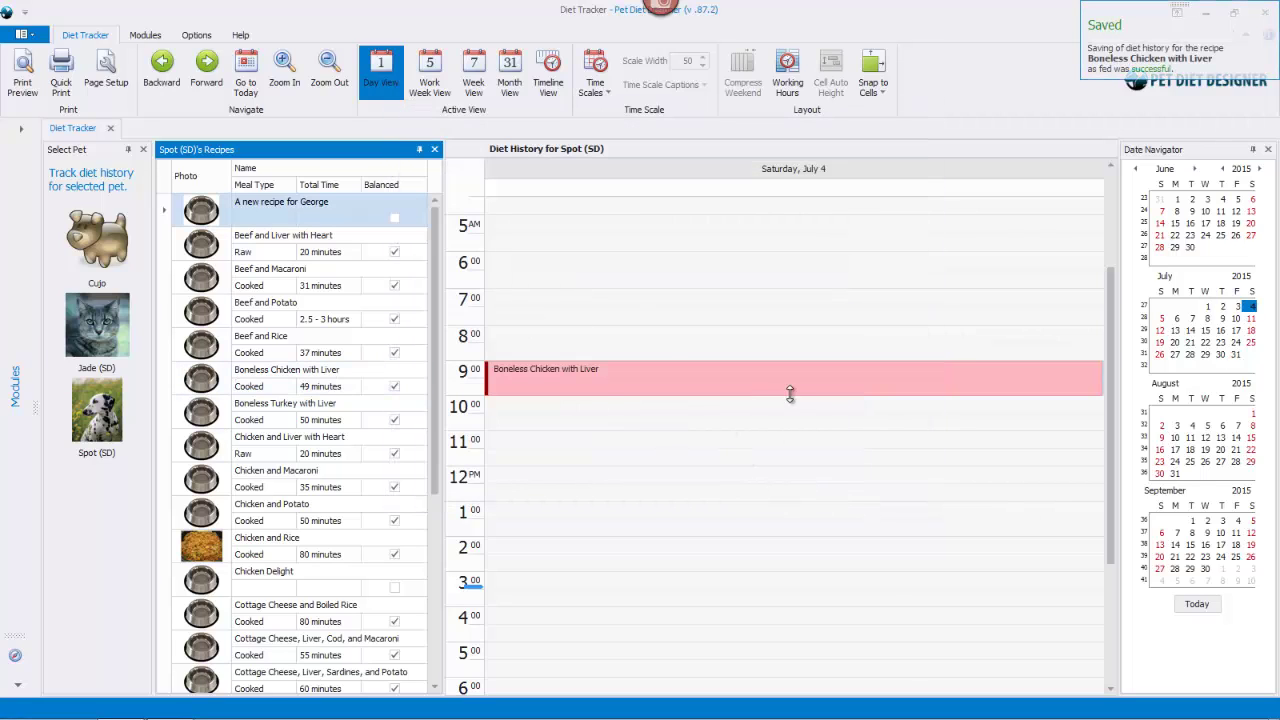
Adjust the 9:00 AM Boneless Chicken with Liver record by volume to 1/2 of the recipe and save it.
{"action": "double_click", "coordinate": [660, 384]}
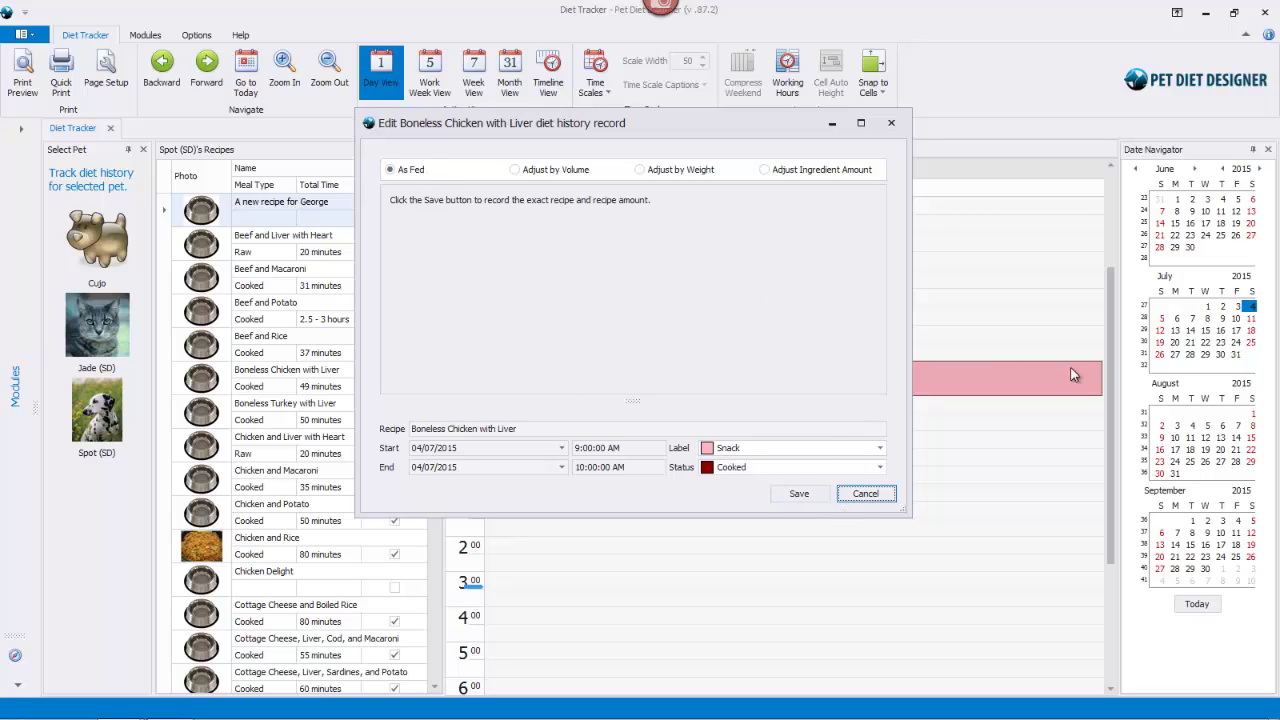
{"action": "left_click", "coordinate": [555, 171]}
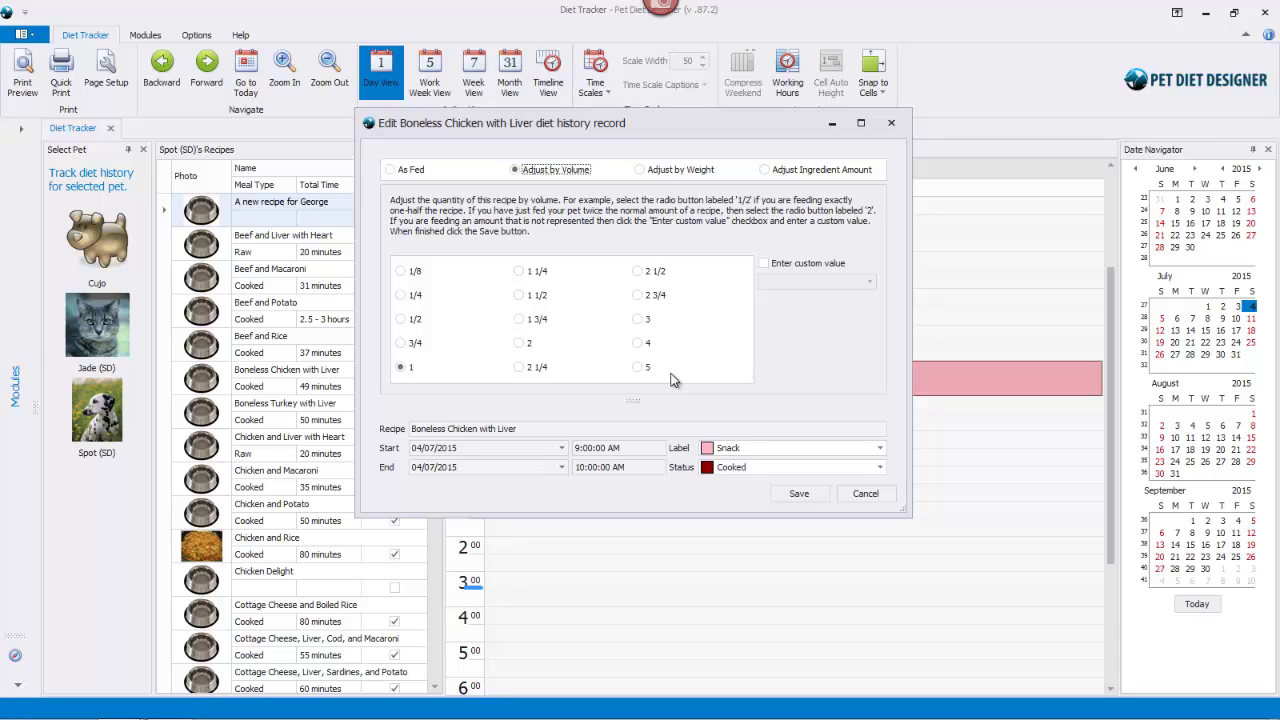
{"action": "left_click", "coordinate": [402, 320]}
{"action": "left_click", "coordinate": [795, 494]}
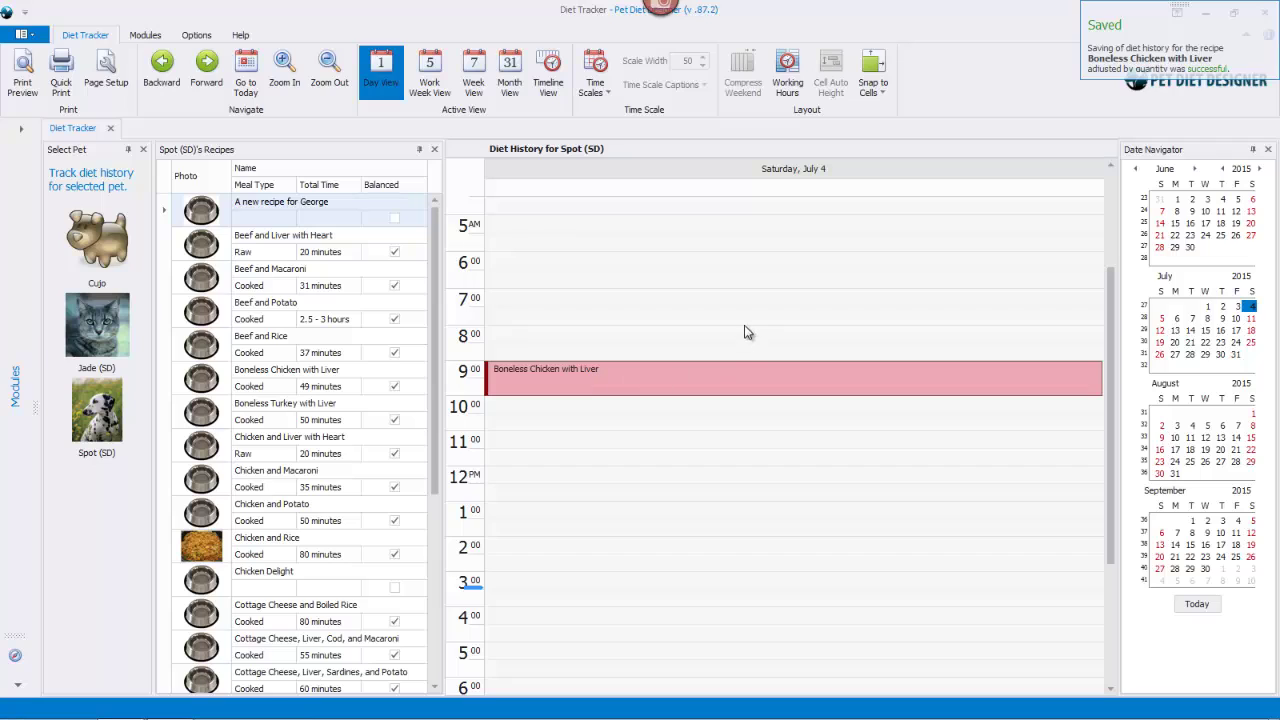
Record Boneless Turkey with Liver at 6:00 PM on July 4, adjusted by volume to 1/2, and save it.
{"action": "scroll", "coordinate": [760, 440], "scroll_direction": "down", "scroll_amount": 3}
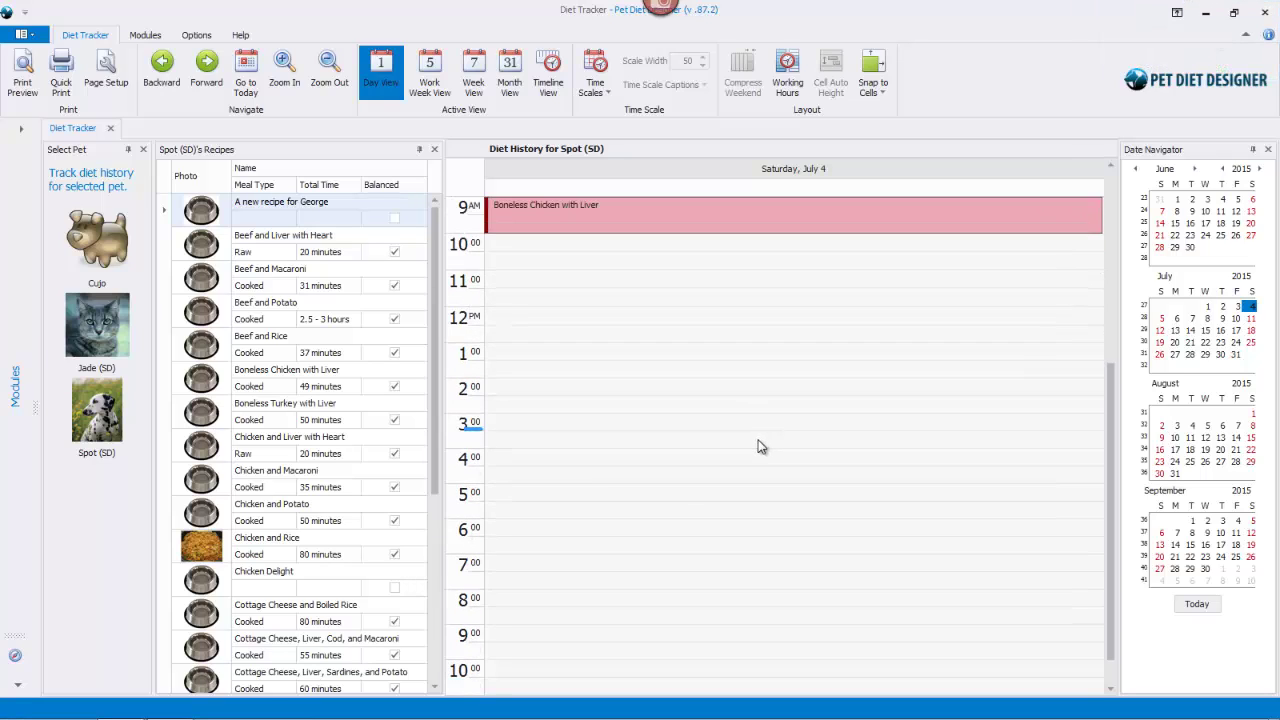
{"action": "scroll", "coordinate": [758, 446], "scroll_direction": "down", "scroll_amount": 1}
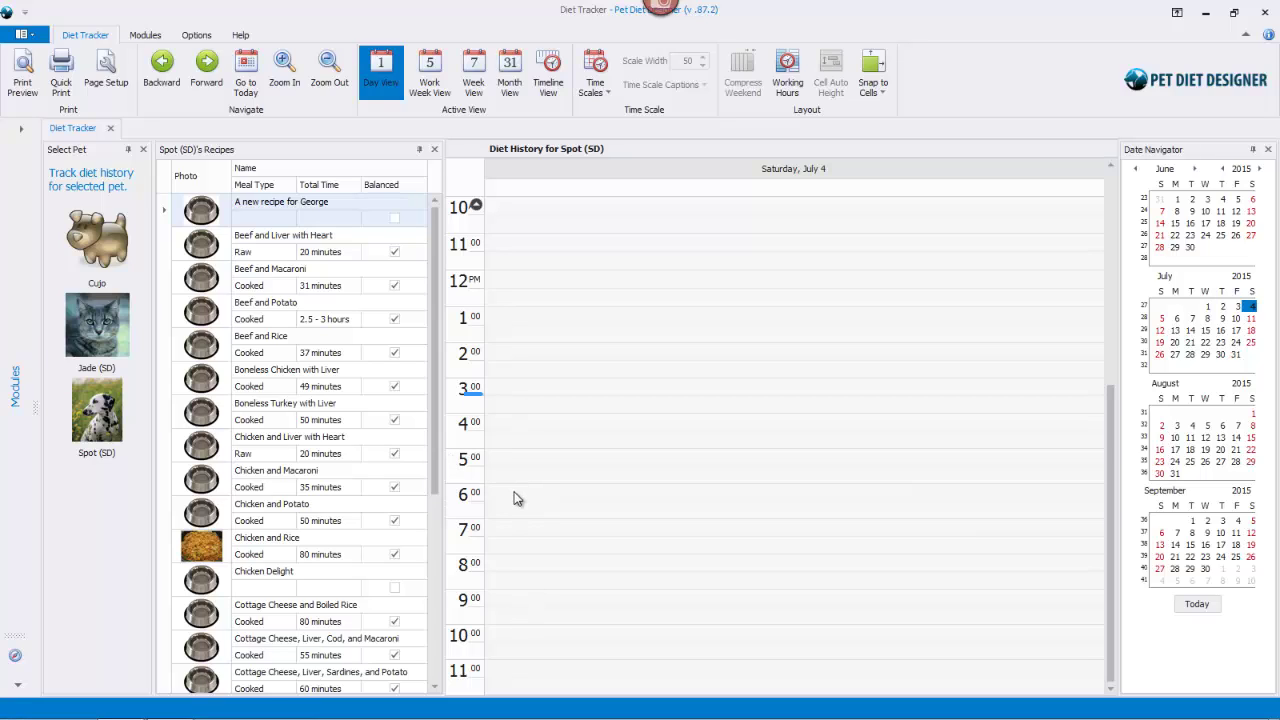
{"action": "left_click", "coordinate": [280, 410]}
{"action": "left_click_drag", "start_coordinate": [279, 406], "coordinate": [615, 497]}
{"action": "left_click", "coordinate": [603, 390]}
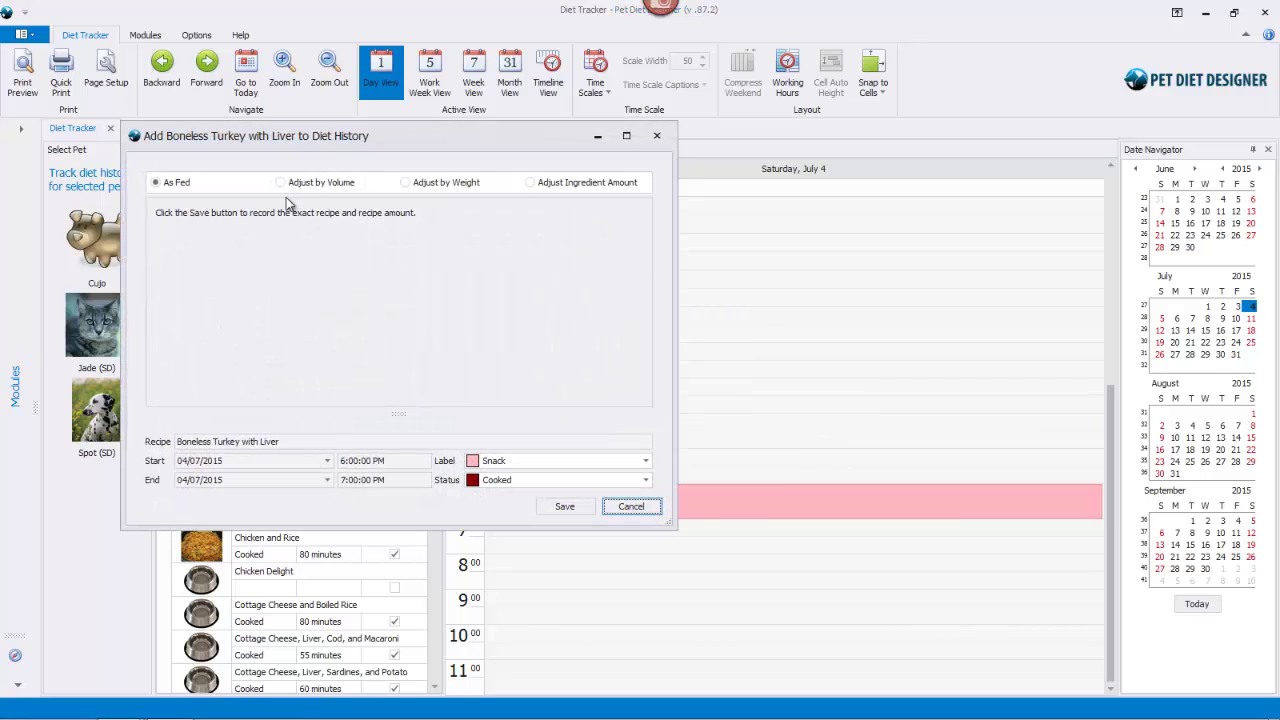
{"action": "left_click", "coordinate": [281, 182]}
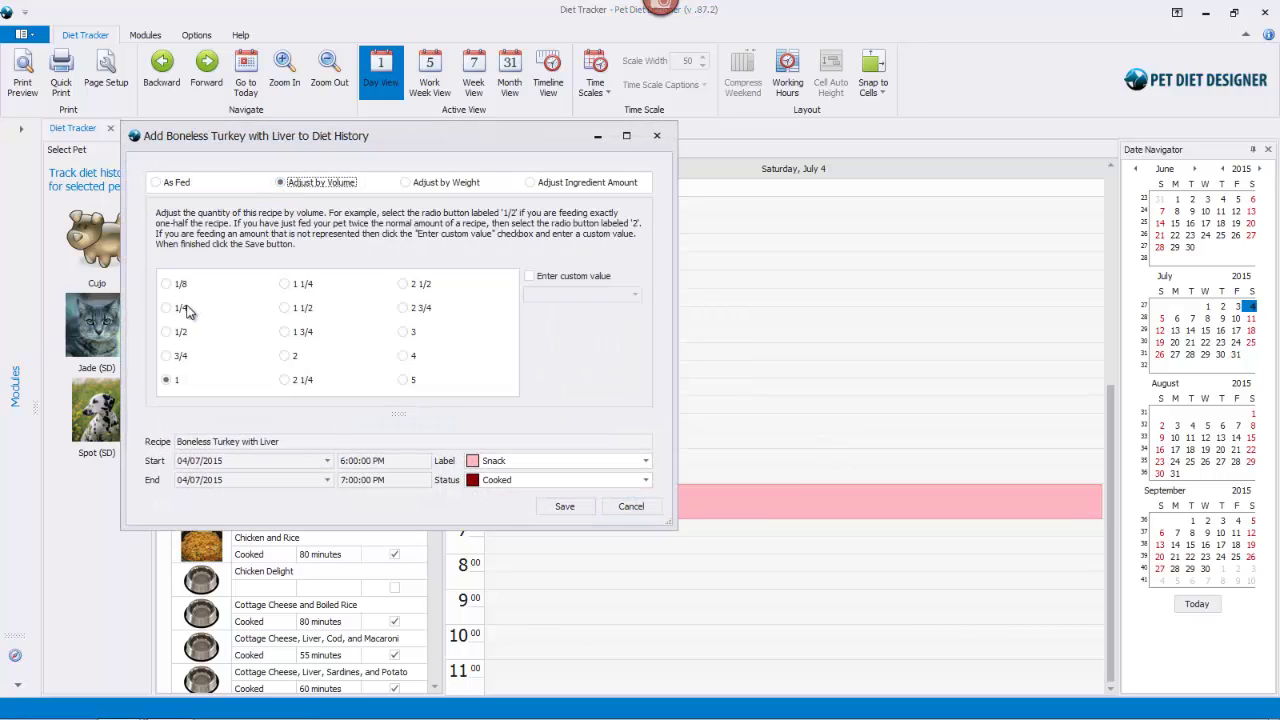
{"action": "left_click", "coordinate": [166, 333]}
{"action": "left_click", "coordinate": [560, 507]}
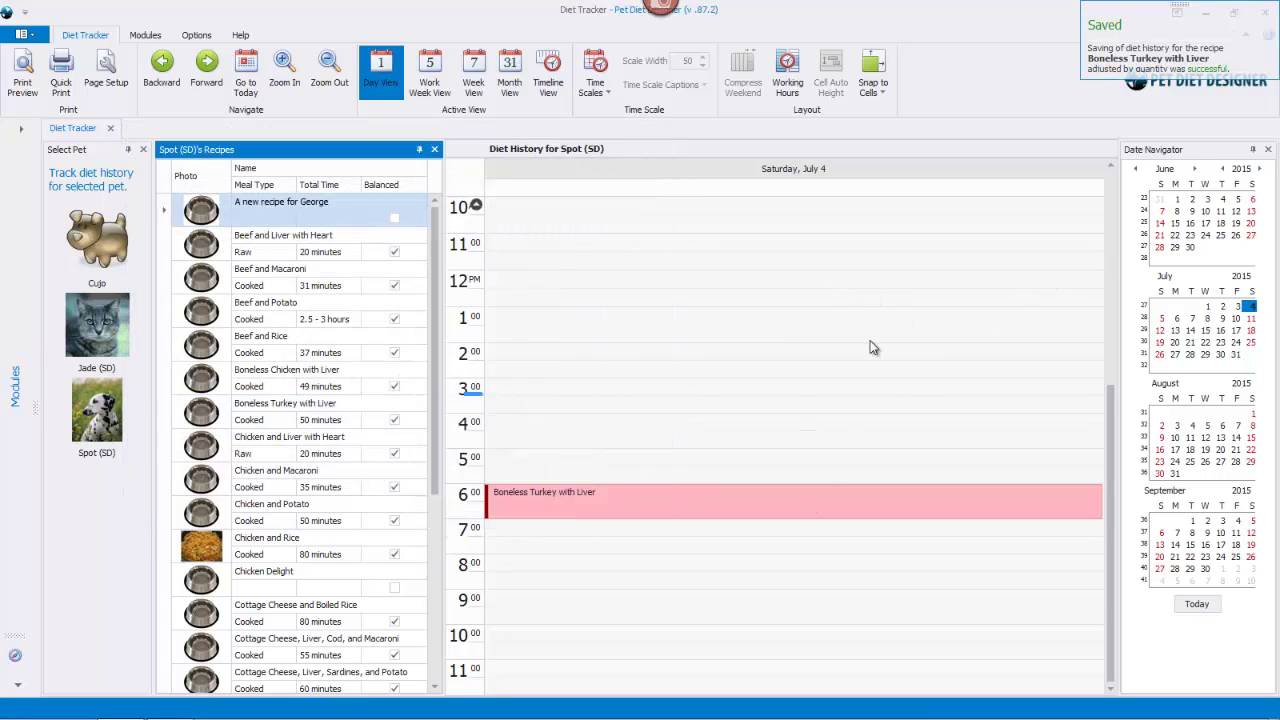
Set the 9:00 AM Boneless Chicken with Liver record's volume adjustment to a custom value of 0.33 and save it.
{"action": "scroll", "coordinate": [868, 340], "scroll_direction": "up", "scroll_amount": 4}
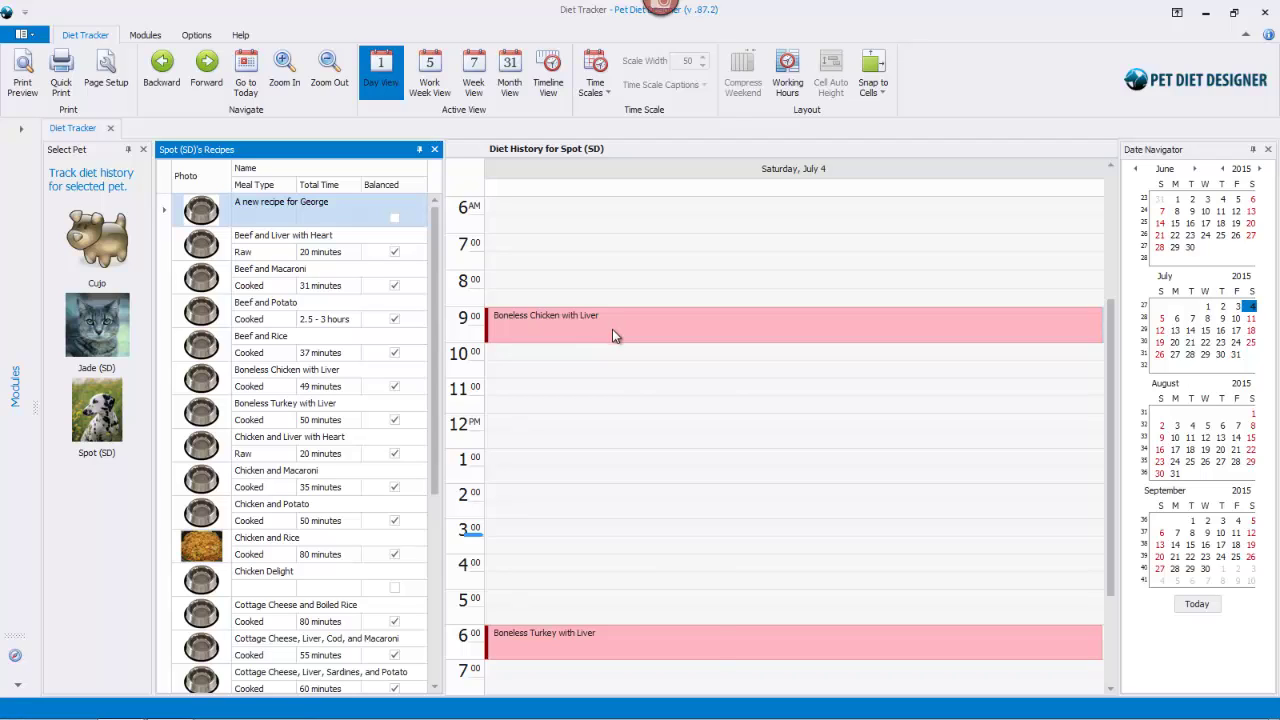
{"action": "double_click", "coordinate": [690, 325]}
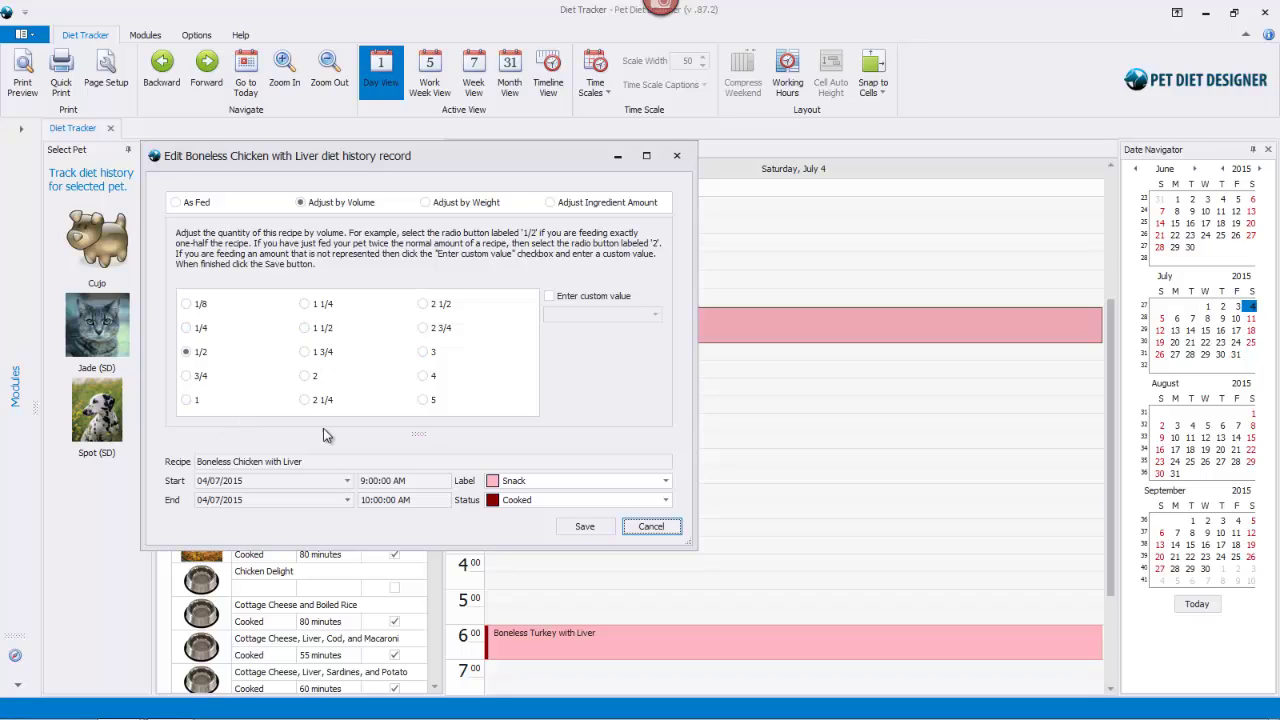
{"action": "left_click", "coordinate": [549, 297]}
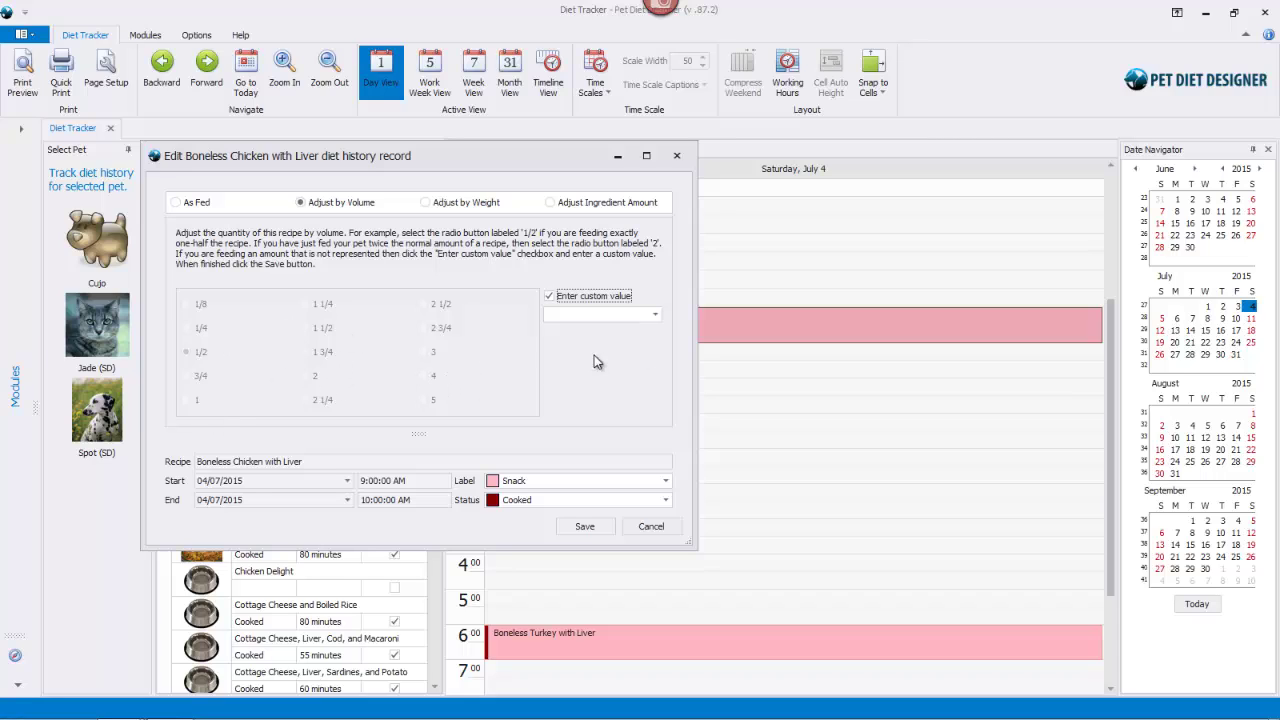
{"action": "left_click", "coordinate": [654, 316]}
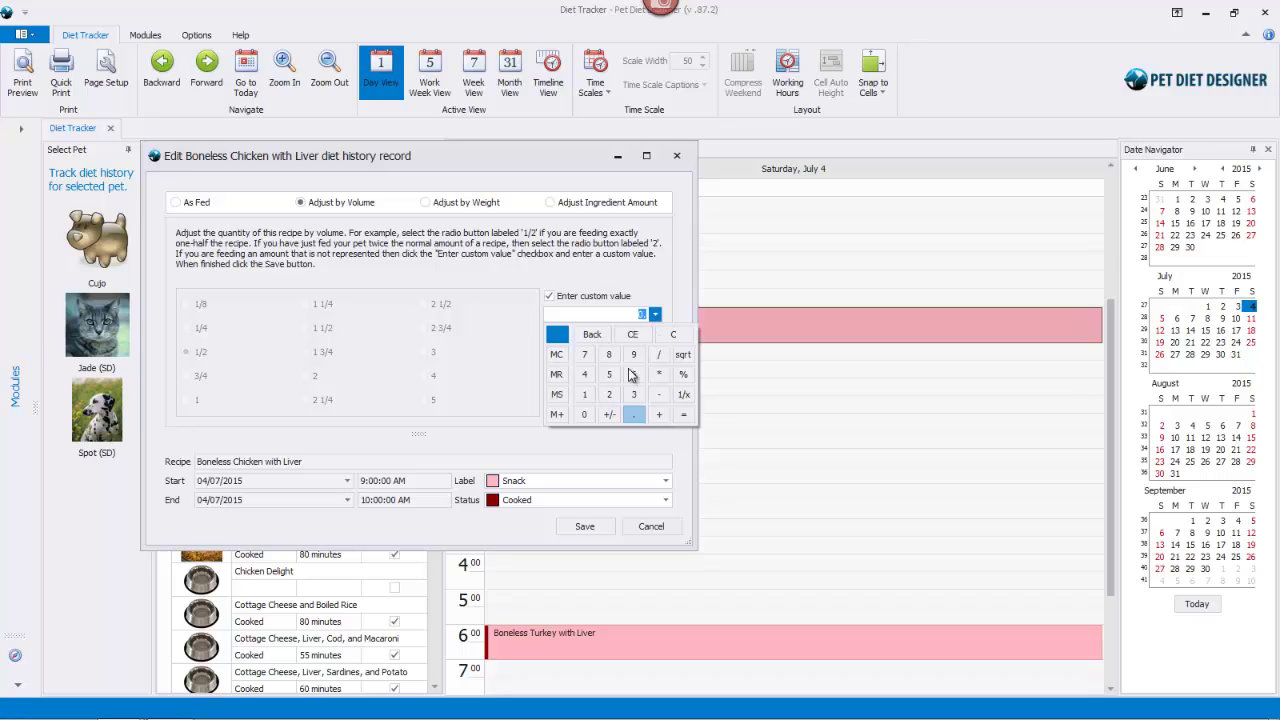
{"action": "left_click", "coordinate": [624, 315]}
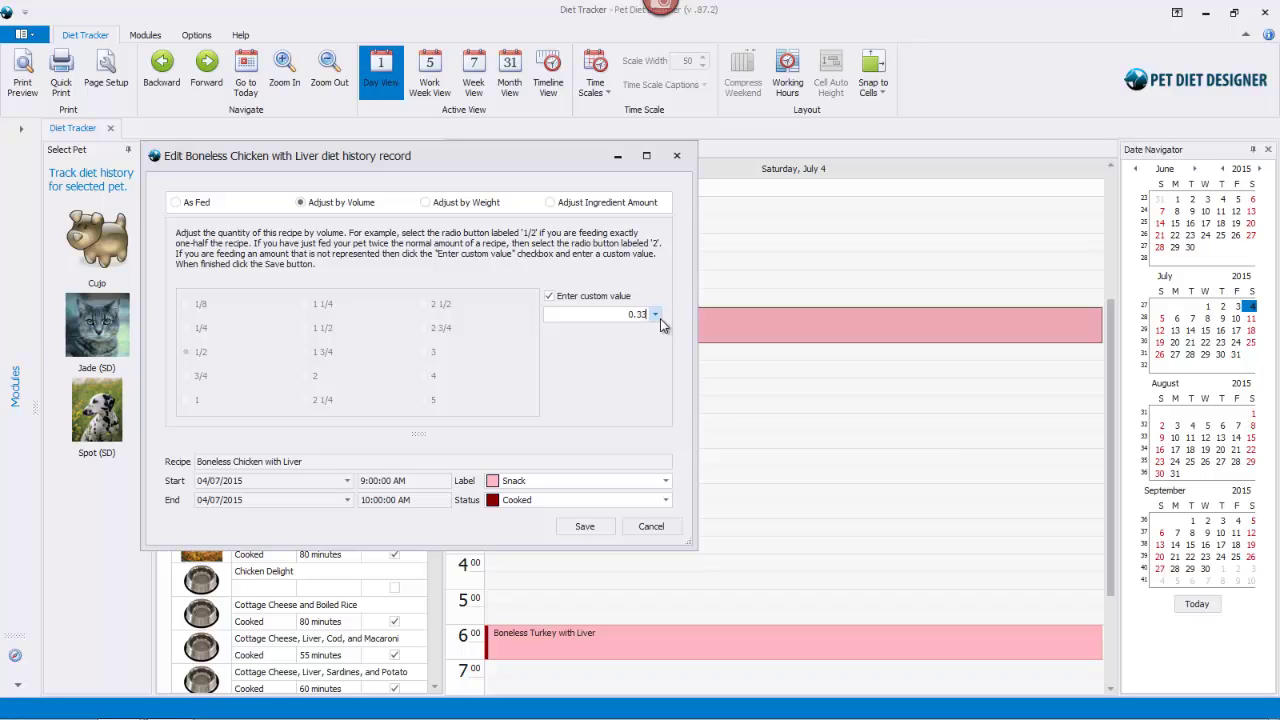
{"action": "left_click", "coordinate": [599, 530]}
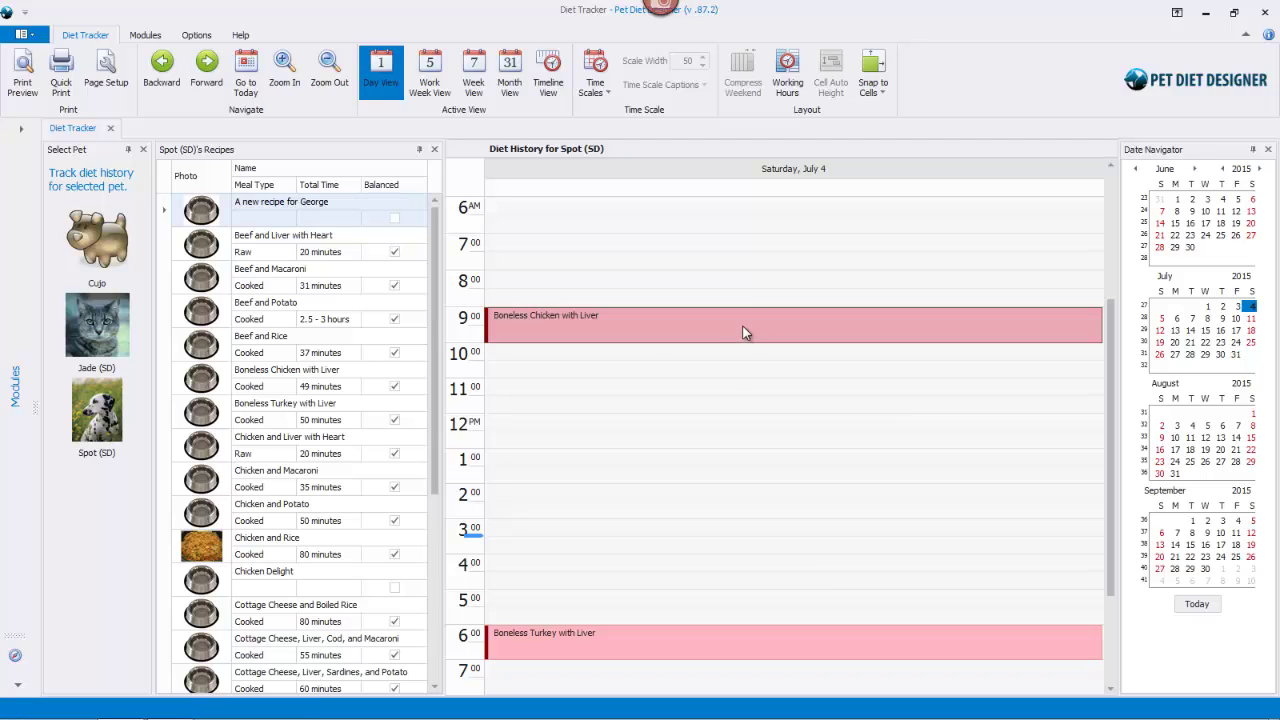
Reset the 9:00 AM Boneless Chicken with Liver record to As Fed, save it, and reopen it to check the option.
{"action": "double_click", "coordinate": [745, 333]}
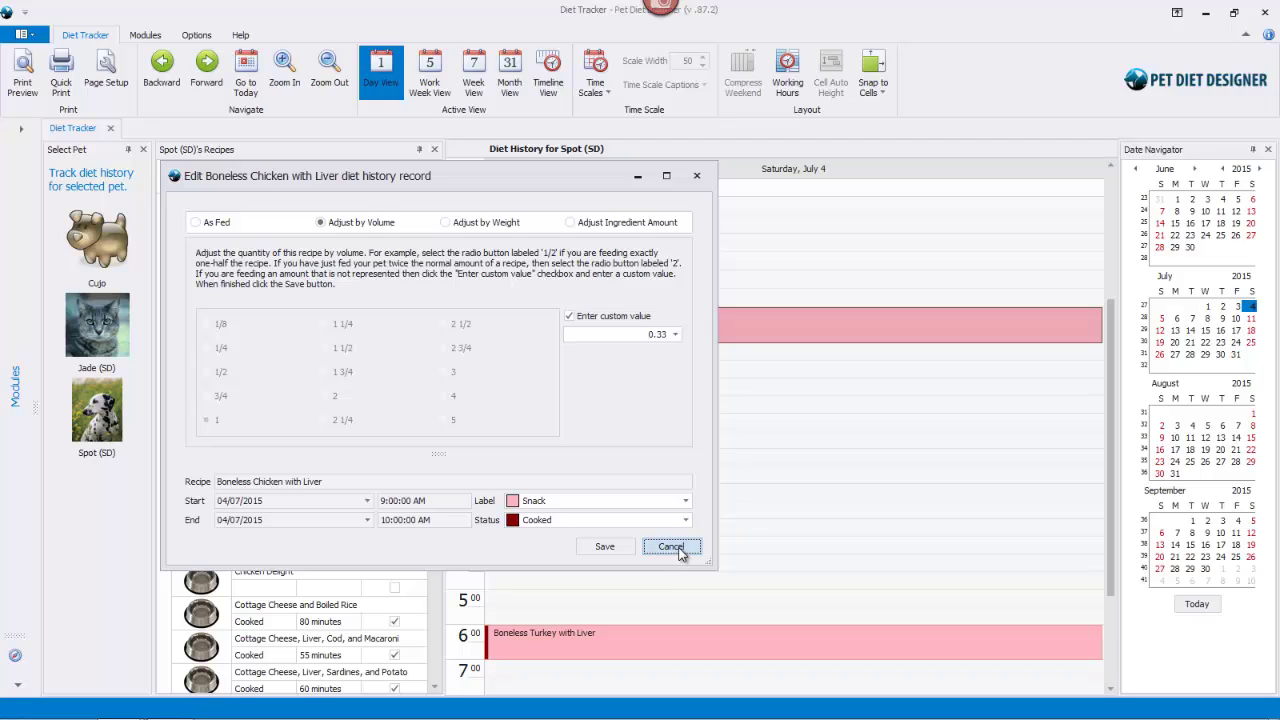
{"action": "left_click", "coordinate": [446, 218]}
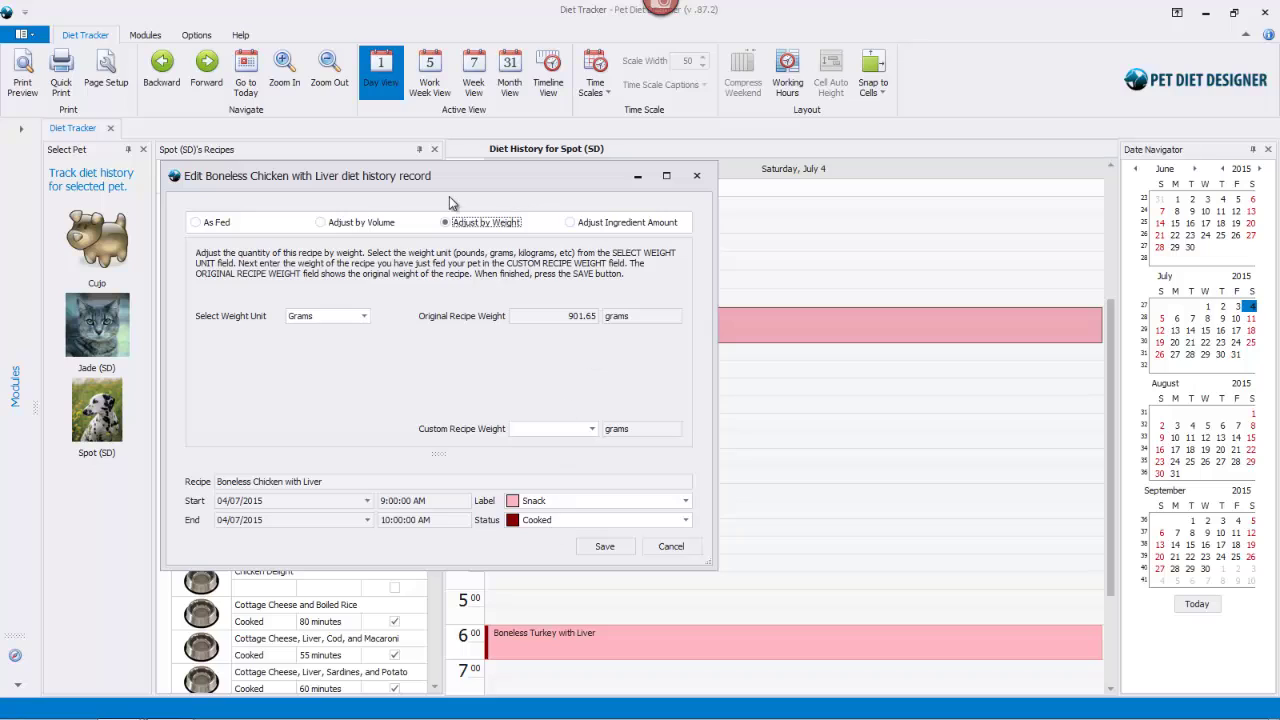
{"action": "left_click", "coordinate": [196, 223]}
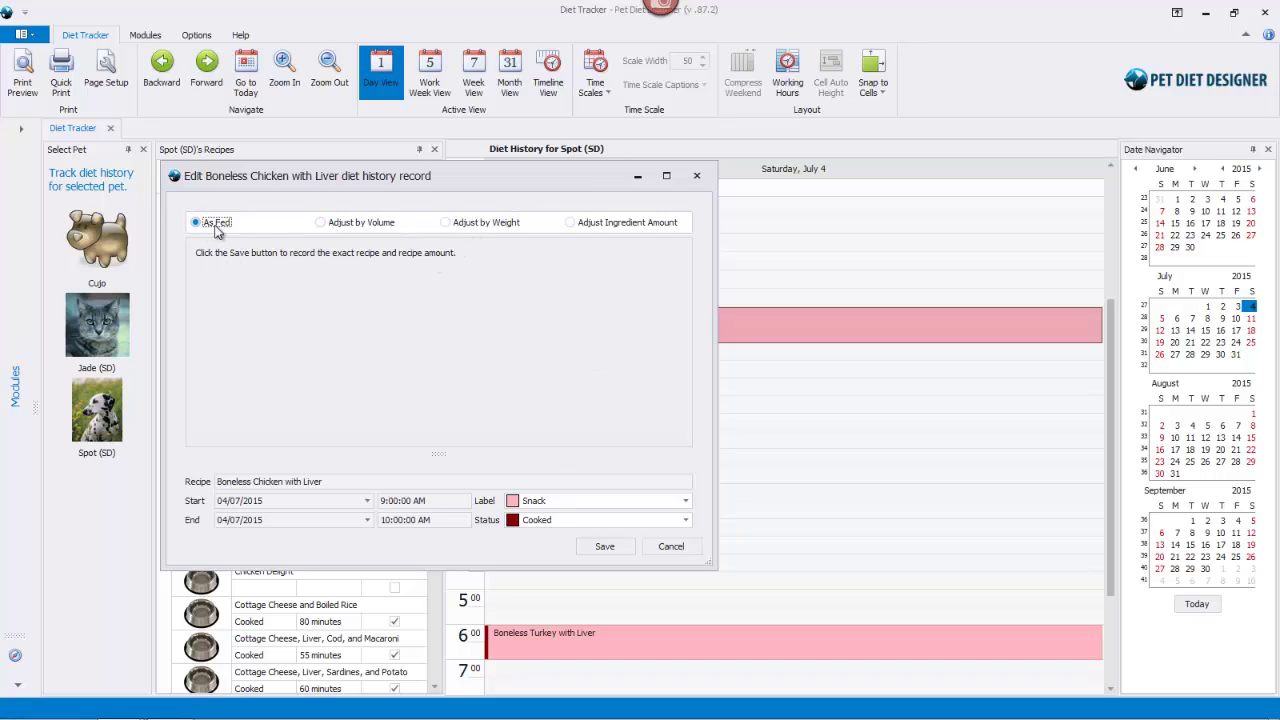
{"action": "left_click", "coordinate": [604, 546]}
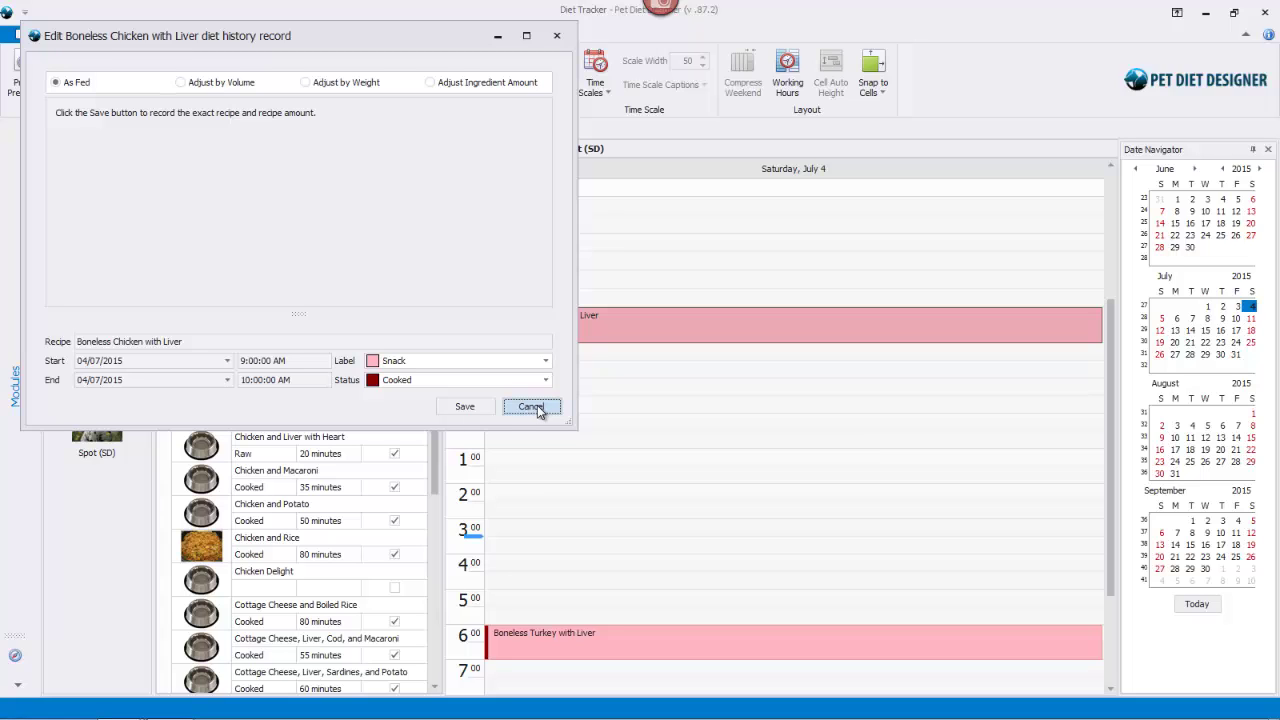
{"action": "left_click", "coordinate": [531, 406]}
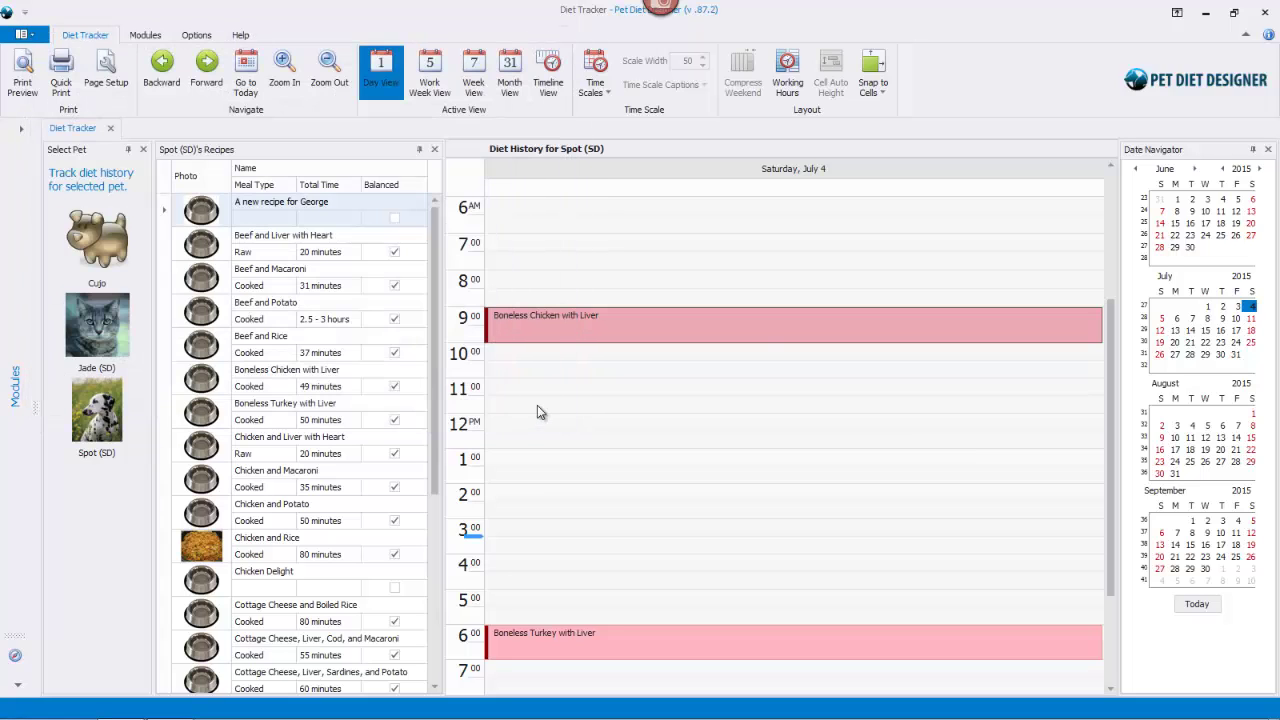
Adjust the 9:00 AM Boneless Chicken with Liver record by weight in ounces, with a custom recipe weight of 10, and save it.
{"action": "double_click", "coordinate": [734, 326]}
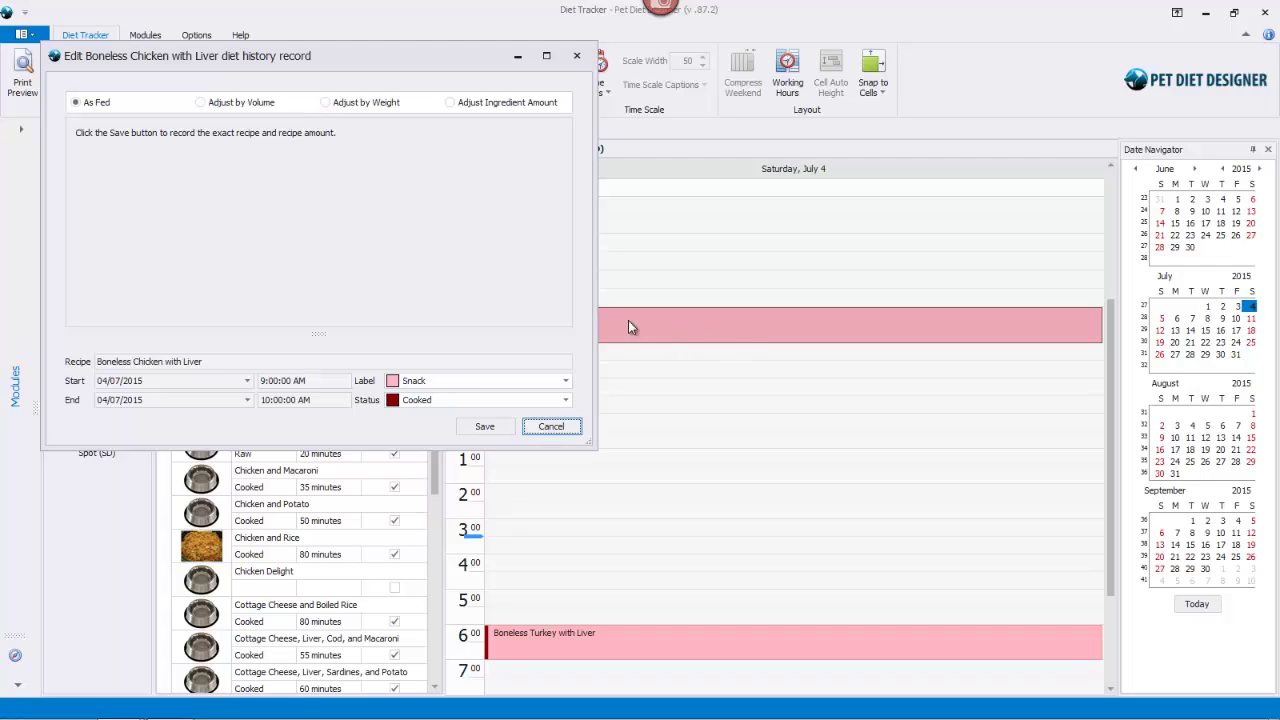
{"action": "left_click", "coordinate": [325, 103]}
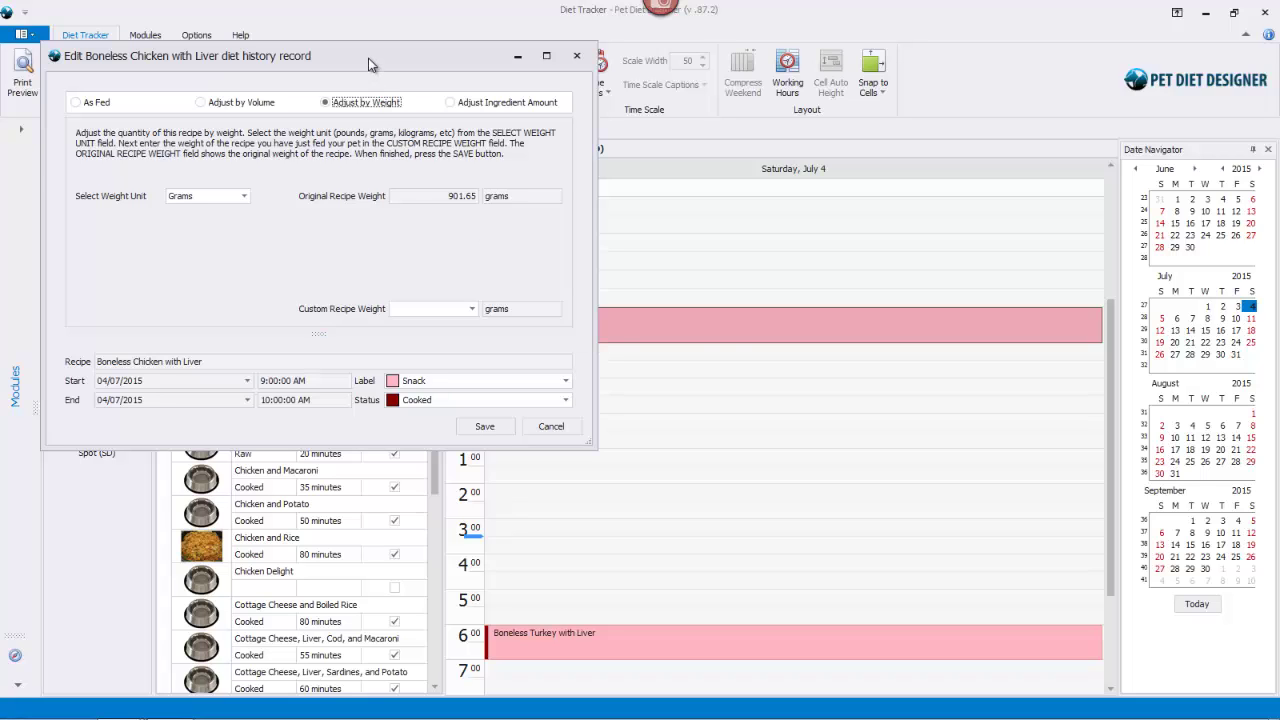
{"action": "left_click_drag", "start_coordinate": [371, 62], "coordinate": [433, 62]}
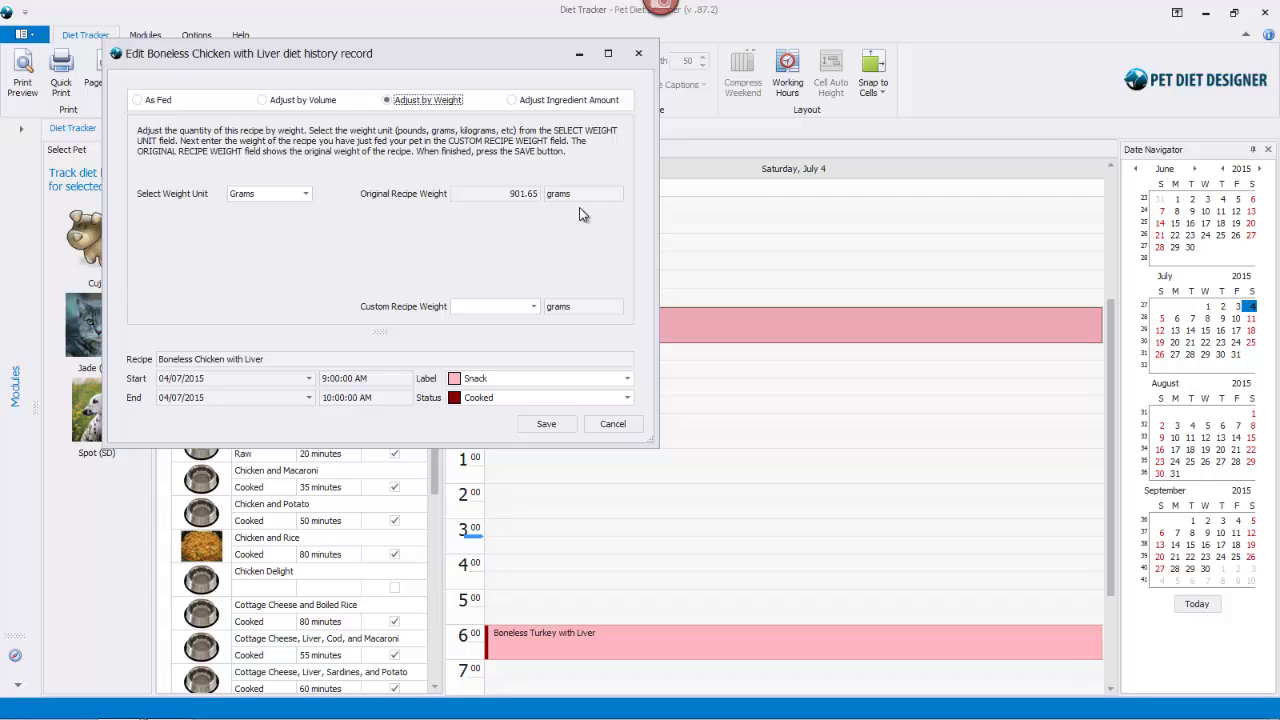
{"action": "left_click_drag", "start_coordinate": [486, 47], "coordinate": [648, 50]}
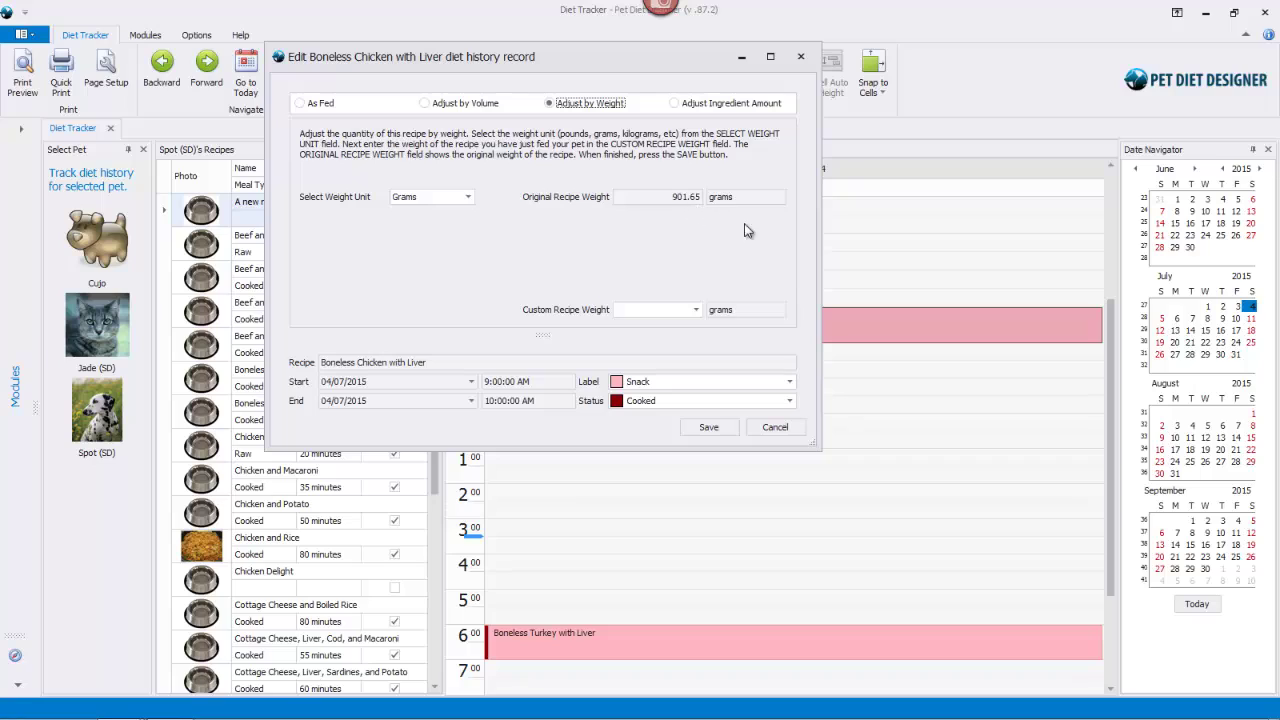
{"action": "left_click", "coordinate": [467, 199]}
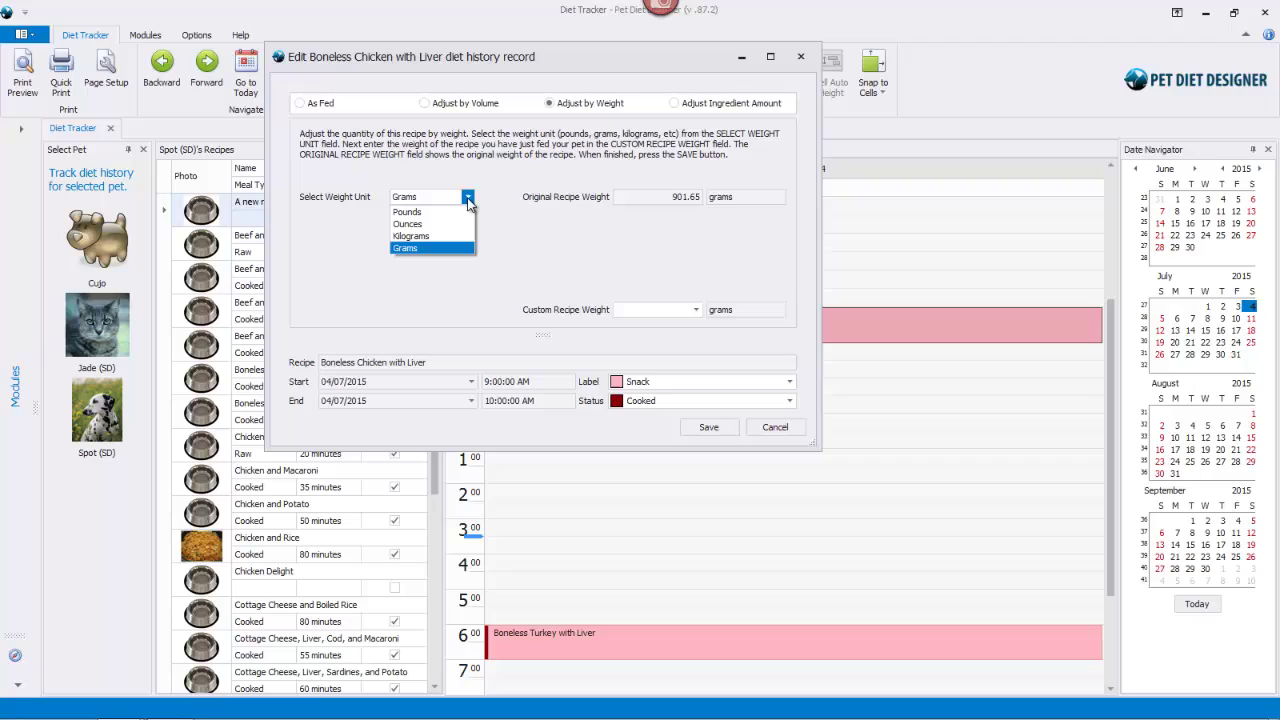
{"action": "left_click", "coordinate": [420, 224]}
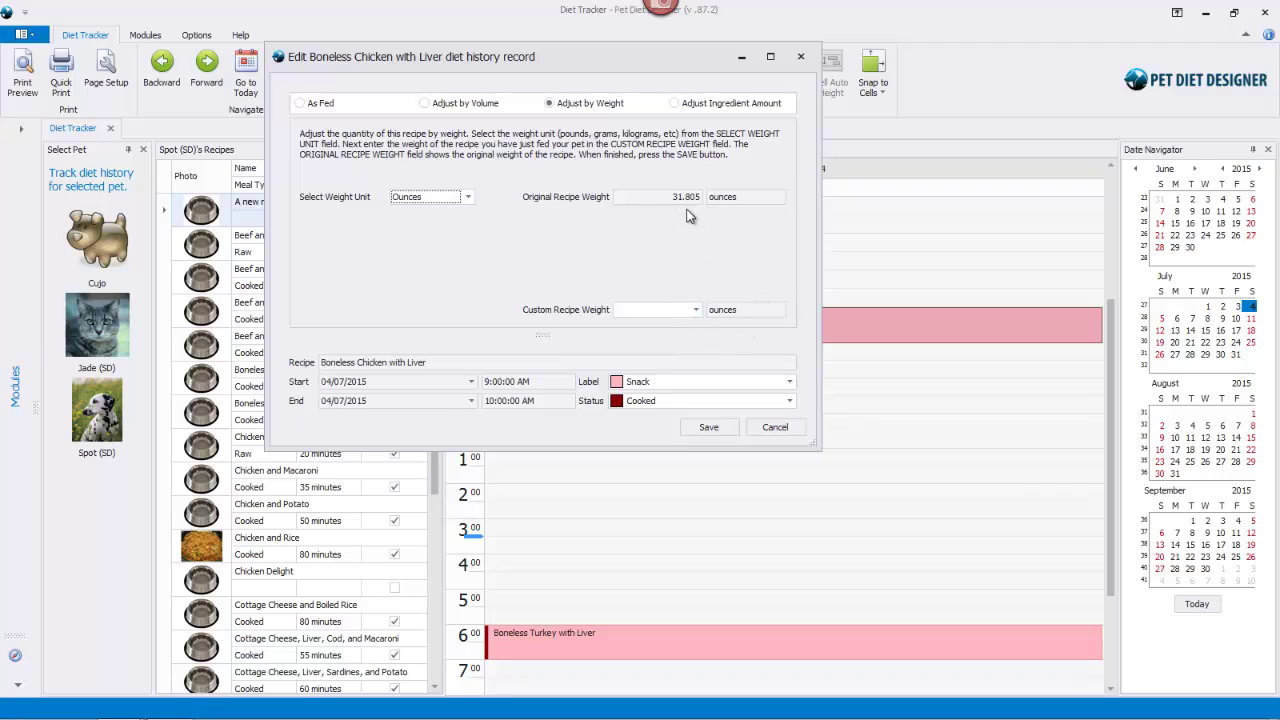
{"action": "left_click", "coordinate": [680, 309]}
{"action": "left_click", "coordinate": [708, 427]}
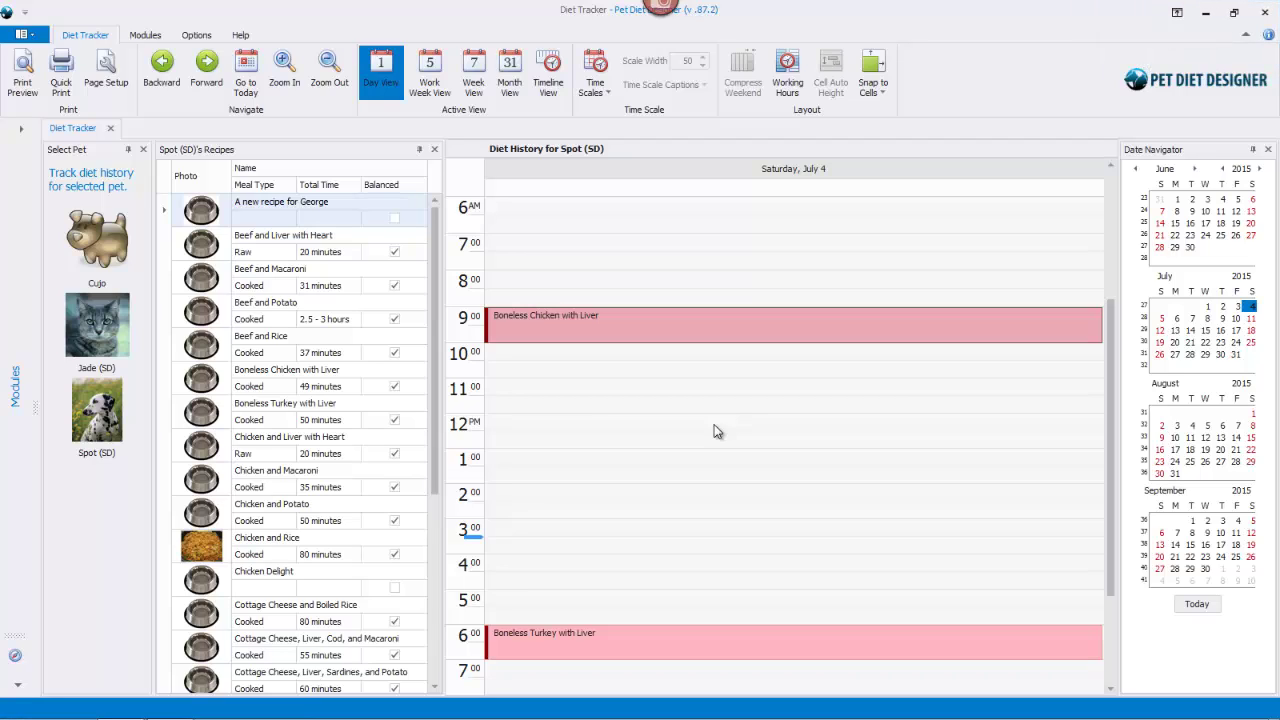
Reset the 9:00 AM Boneless Chicken with Liver record to As Fed and save it.
{"action": "double_click", "coordinate": [744, 327]}
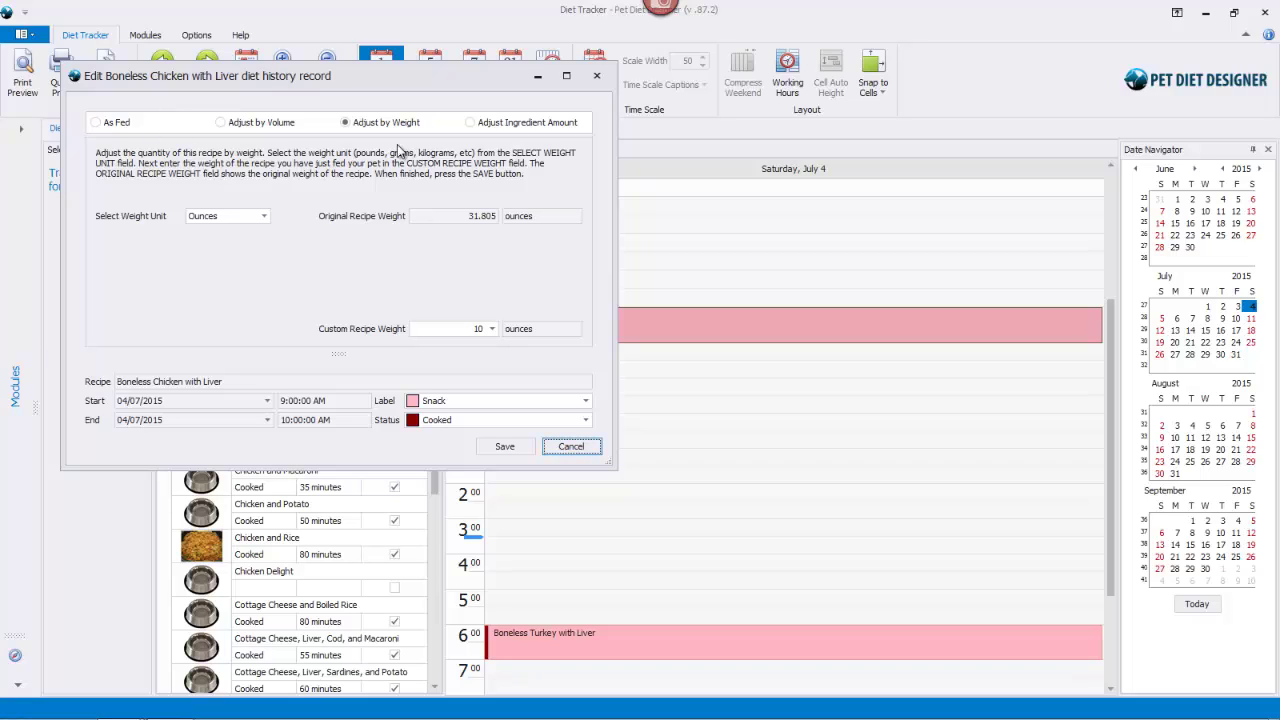
{"action": "left_click", "coordinate": [97, 122]}
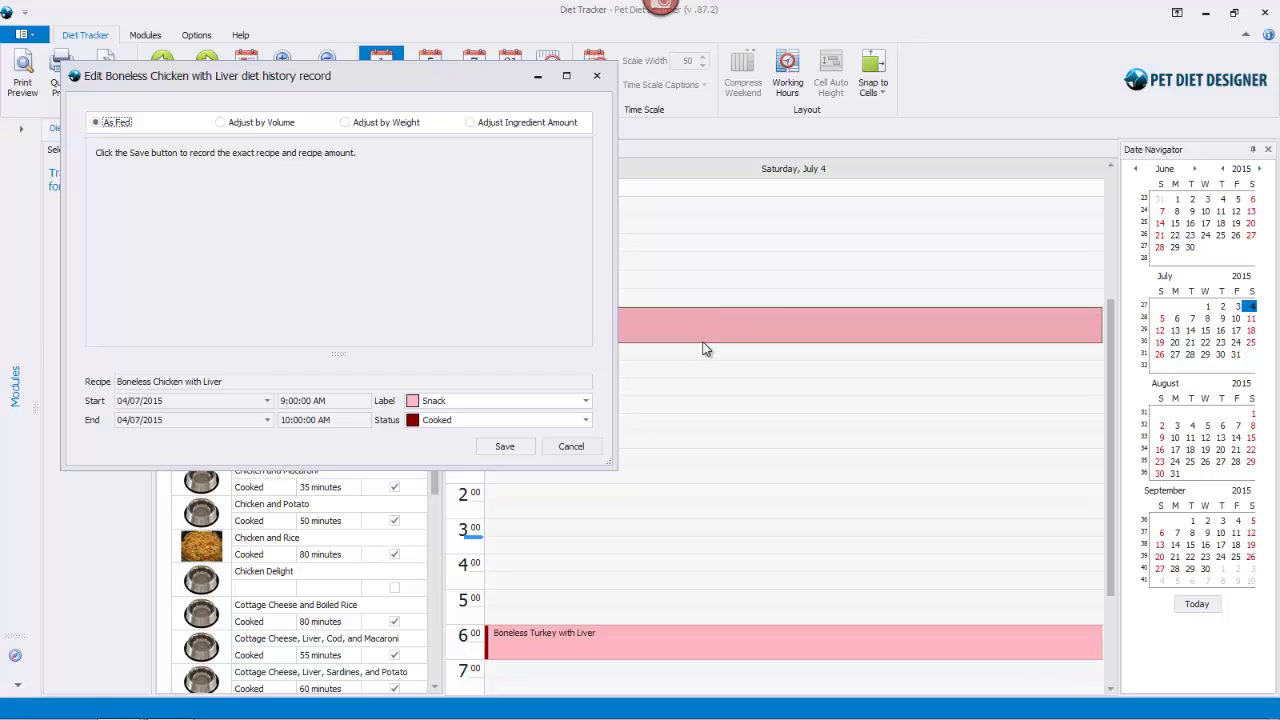
{"action": "left_click", "coordinate": [238, 123]}
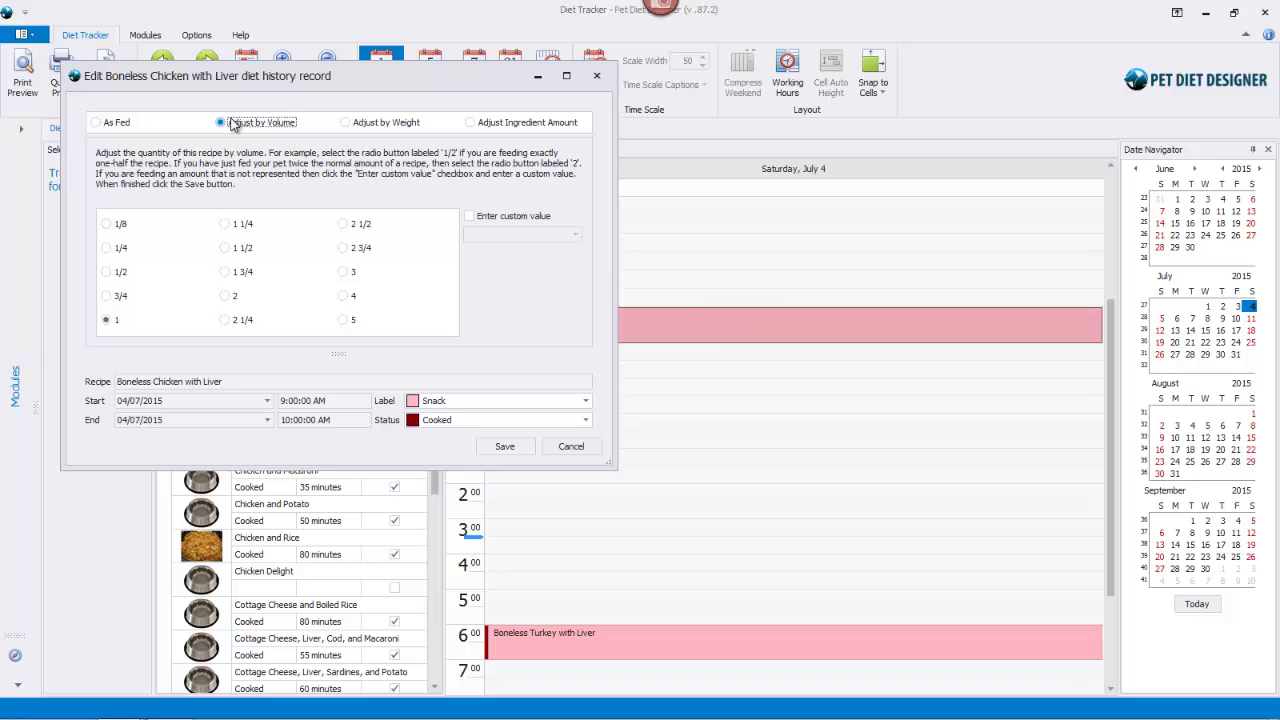
{"action": "left_click", "coordinate": [512, 122]}
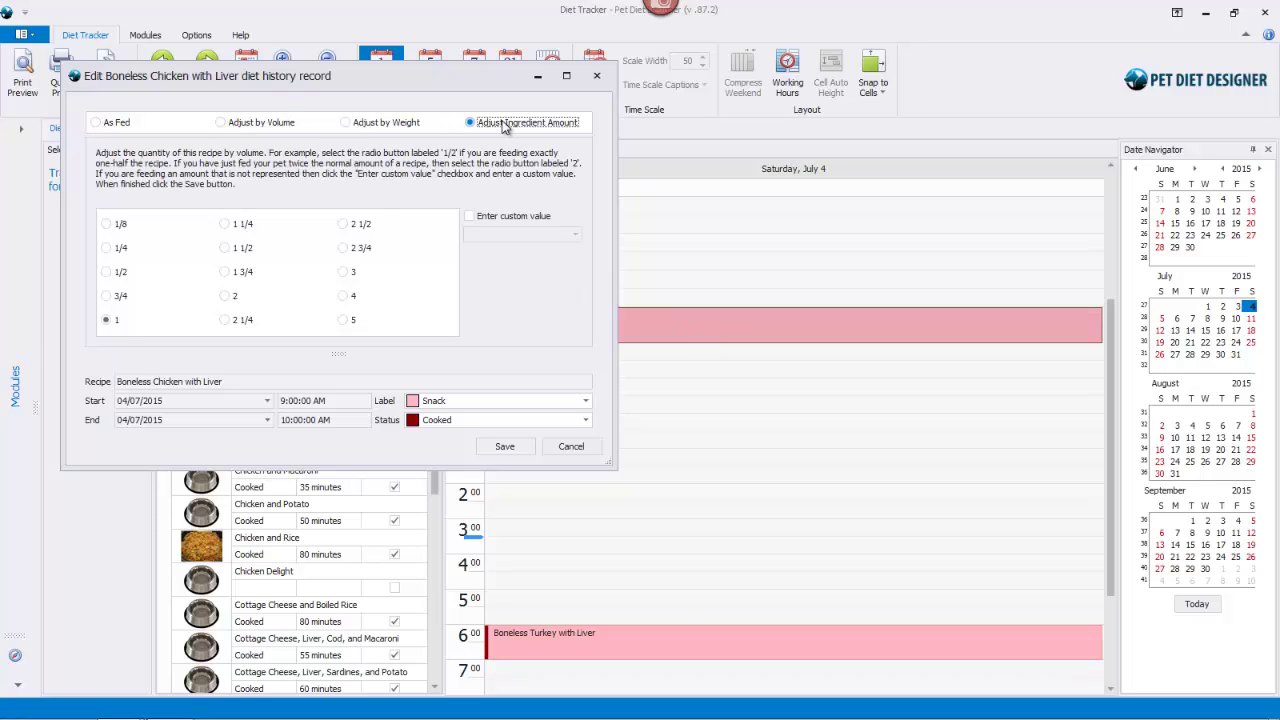
{"action": "left_click", "coordinate": [257, 123]}
{"action": "left_click", "coordinate": [117, 122]}
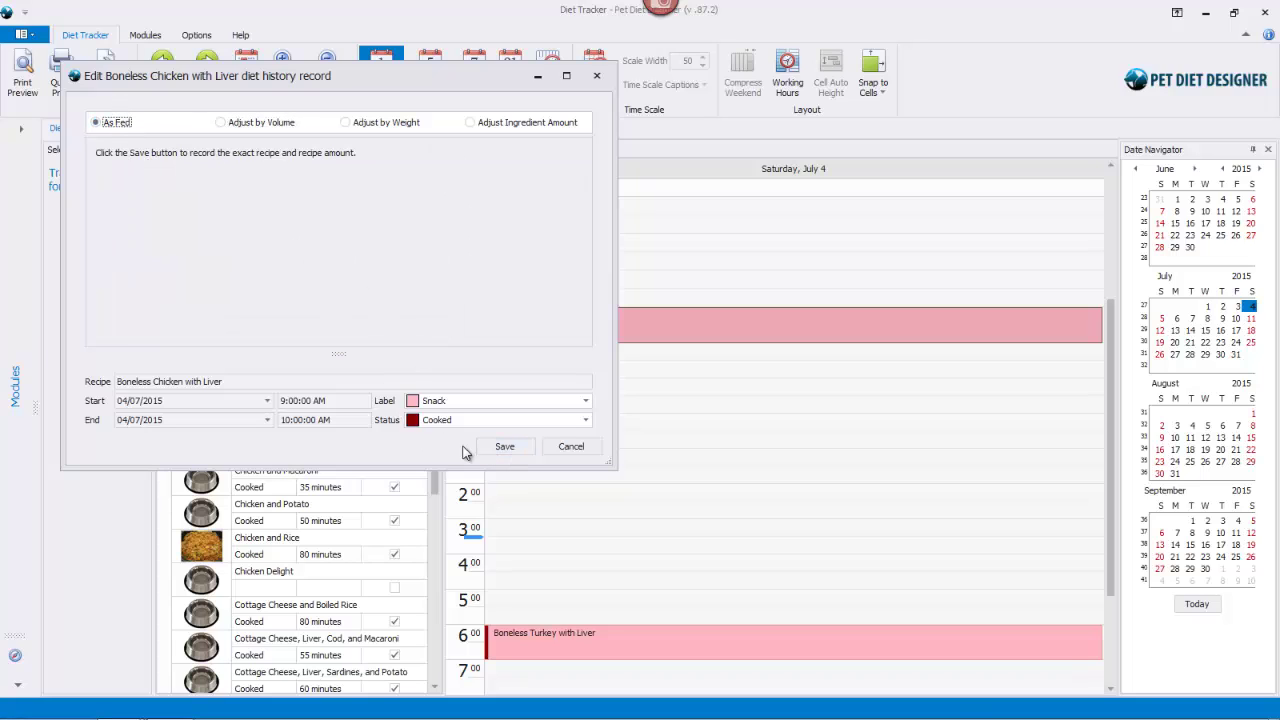
{"action": "left_click", "coordinate": [501, 448]}
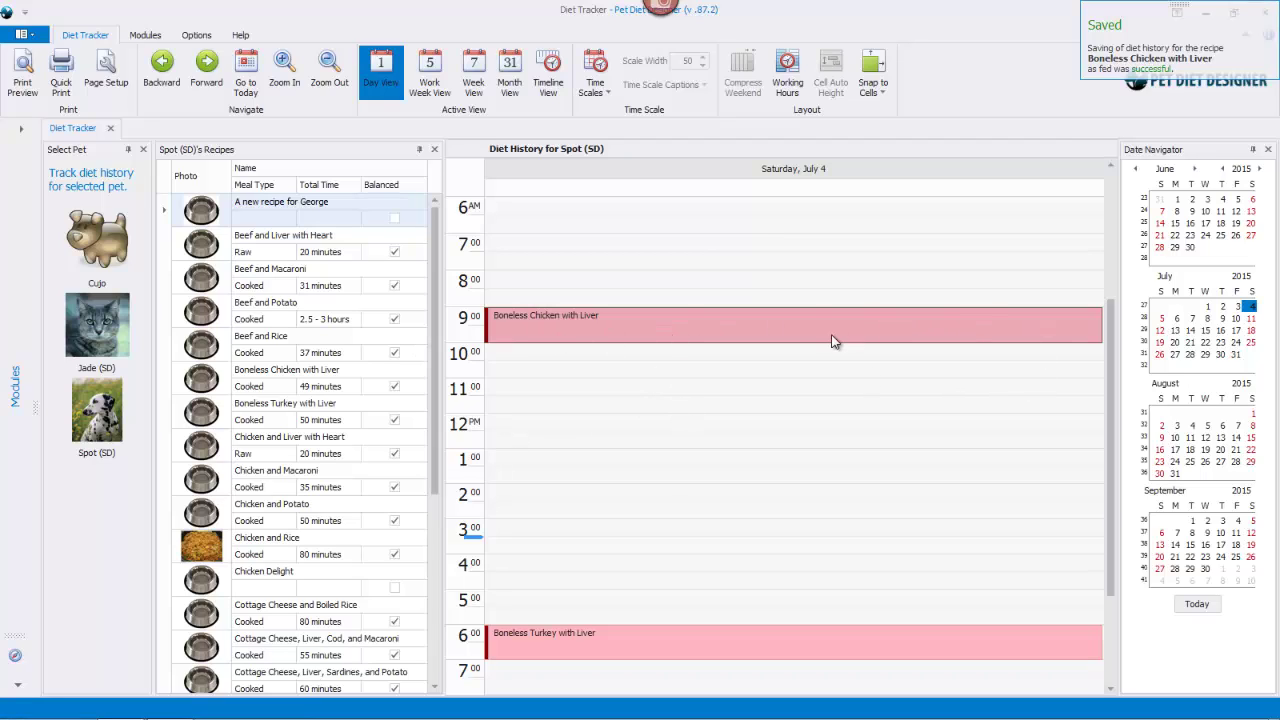
Reopen the 9:00 AM Boneless Chicken with Liver record and compare its volume options and original recipe weight in grams, kilograms and pounds.
{"action": "double_click", "coordinate": [802, 329]}
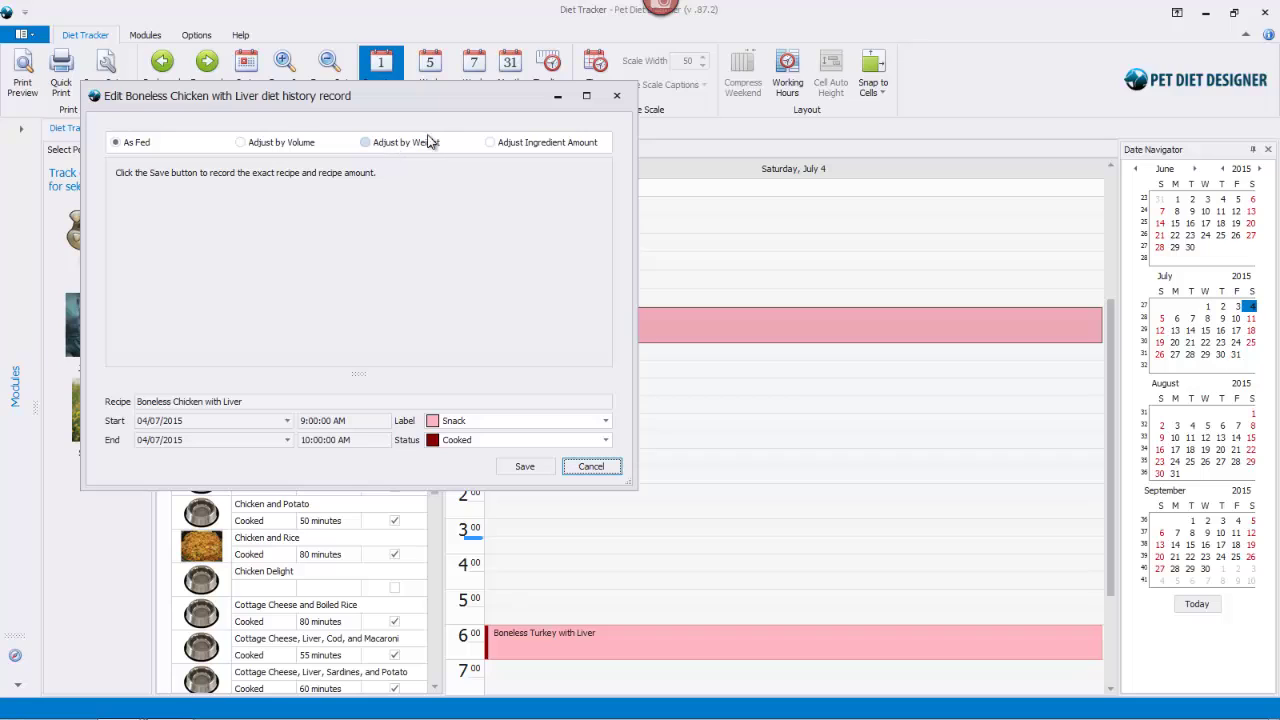
{"action": "left_click", "coordinate": [273, 143]}
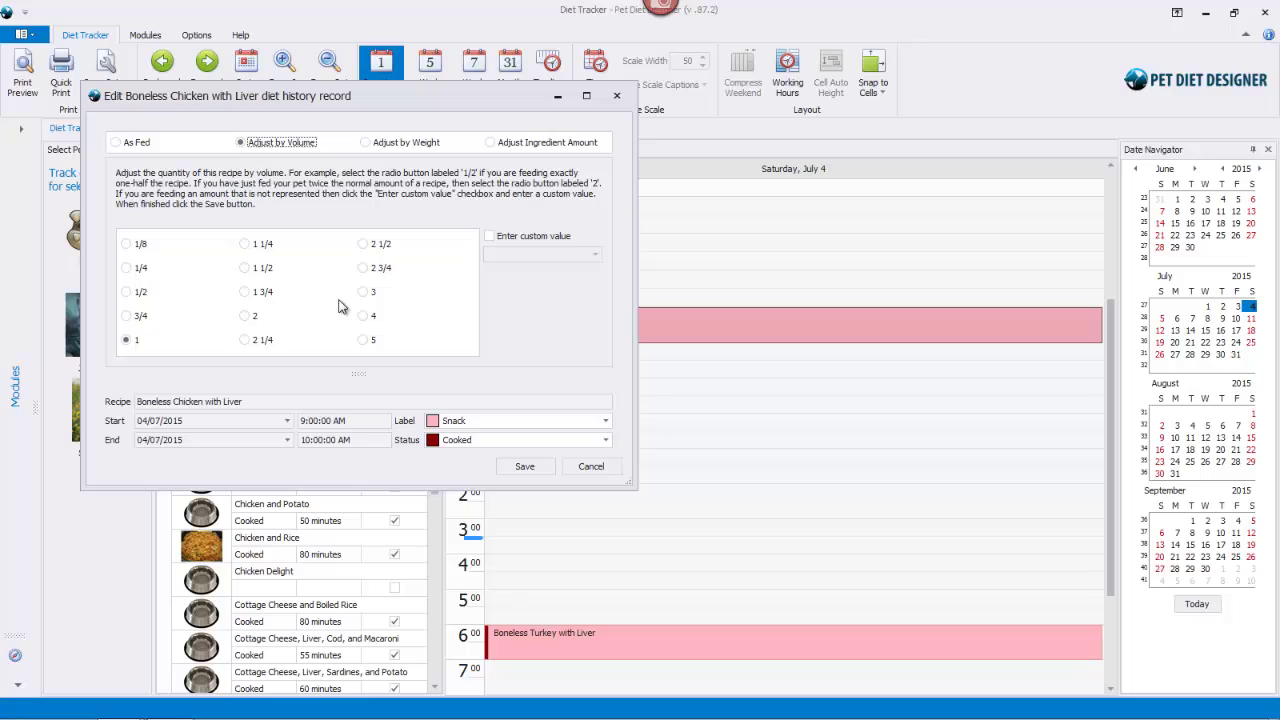
{"action": "left_click", "coordinate": [398, 143]}
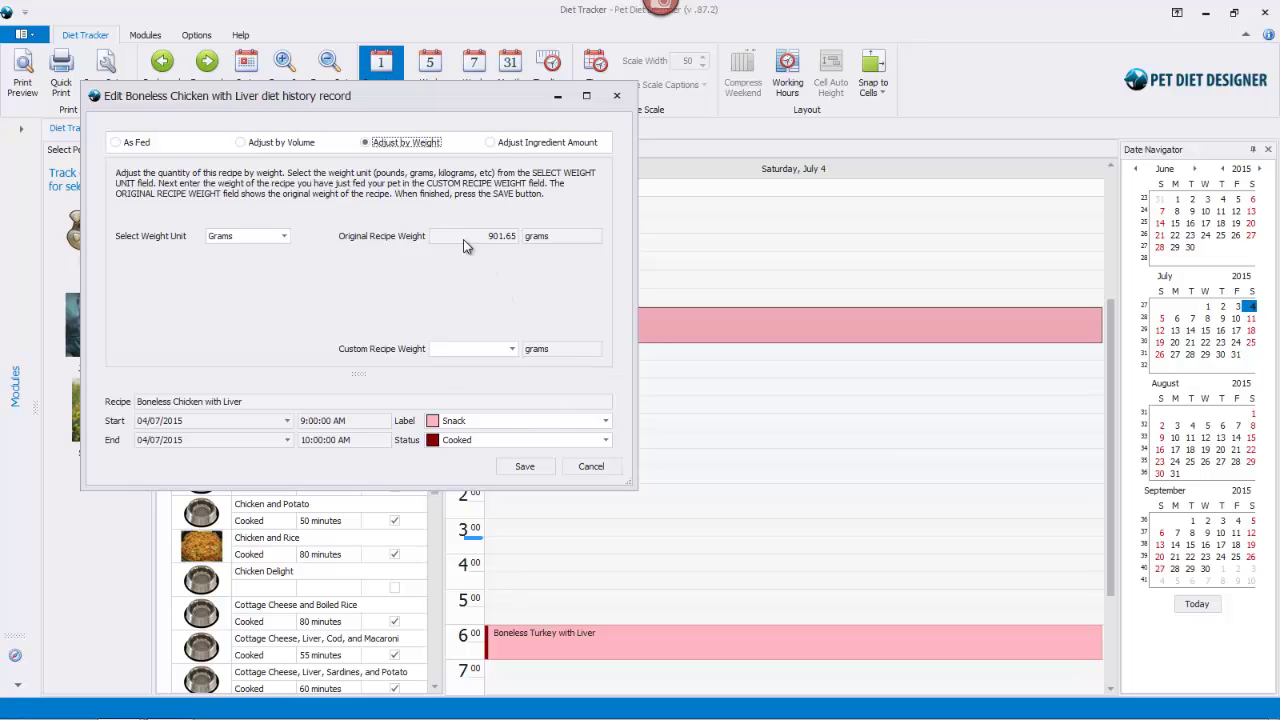
{"action": "left_click", "coordinate": [284, 238]}
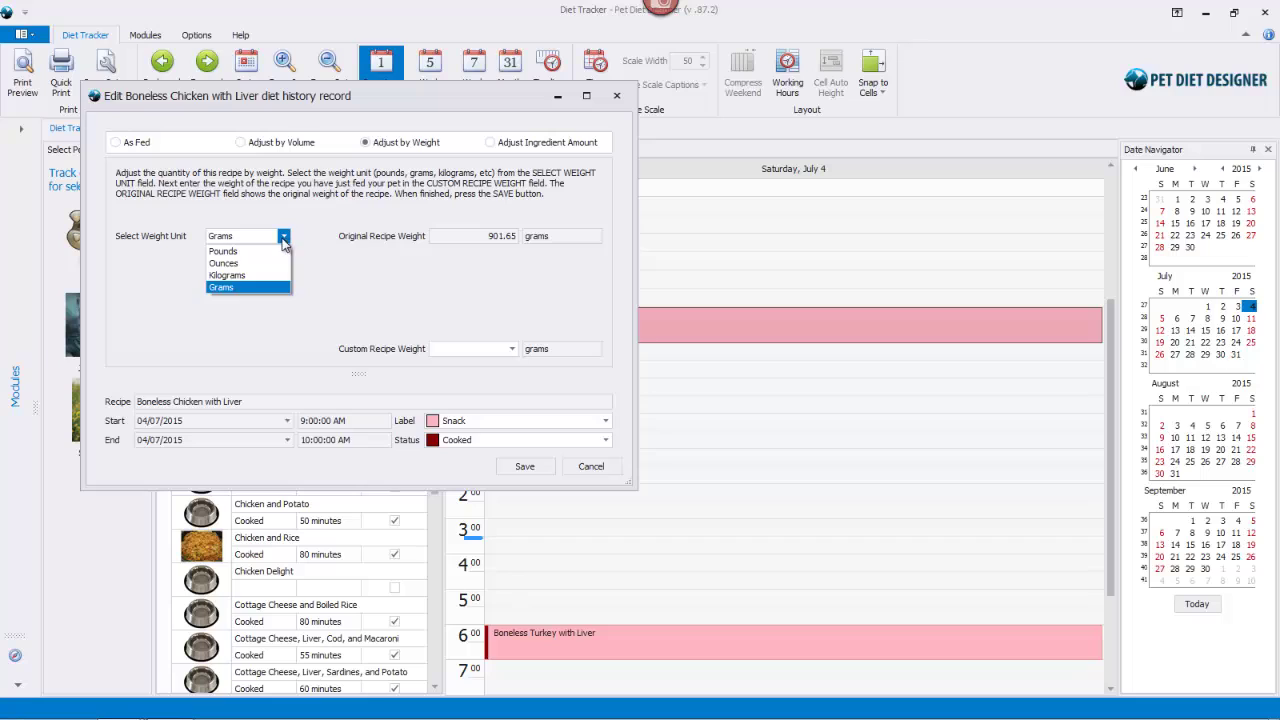
{"action": "left_click", "coordinate": [240, 277]}
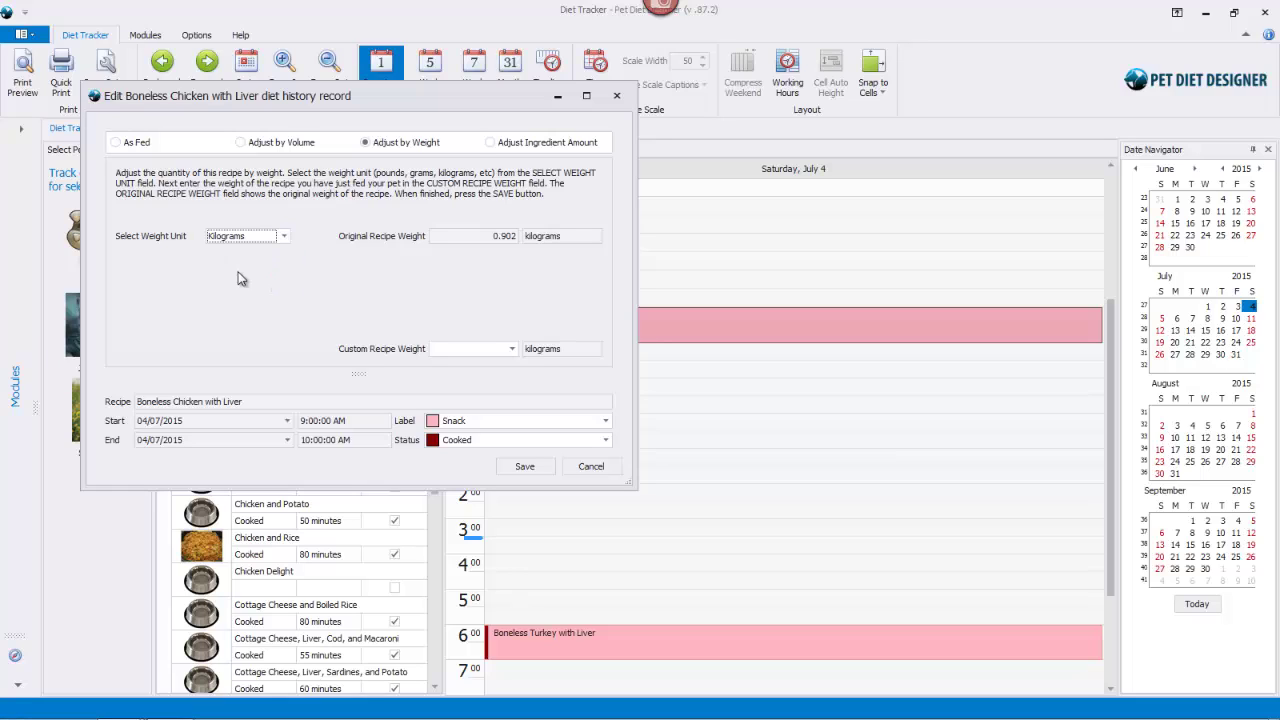
{"action": "left_click", "coordinate": [283, 238]}
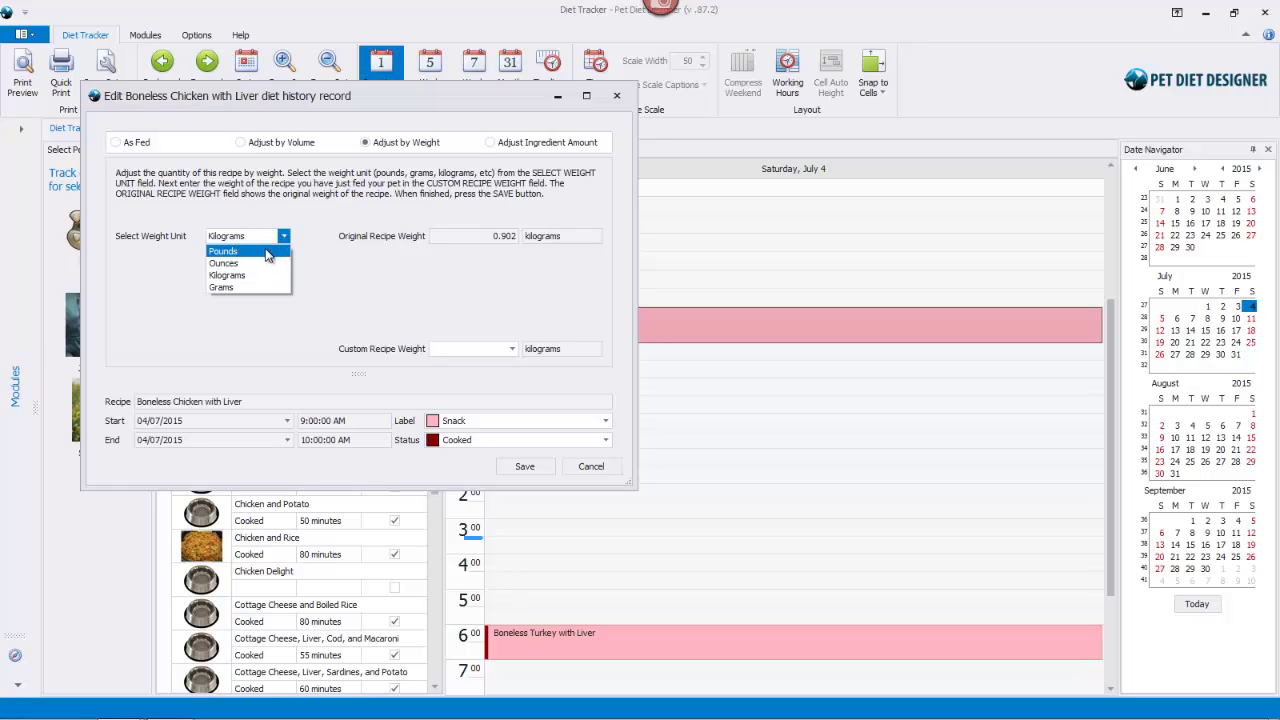
{"action": "left_click", "coordinate": [268, 251]}
{"action": "left_click", "coordinate": [284, 238]}
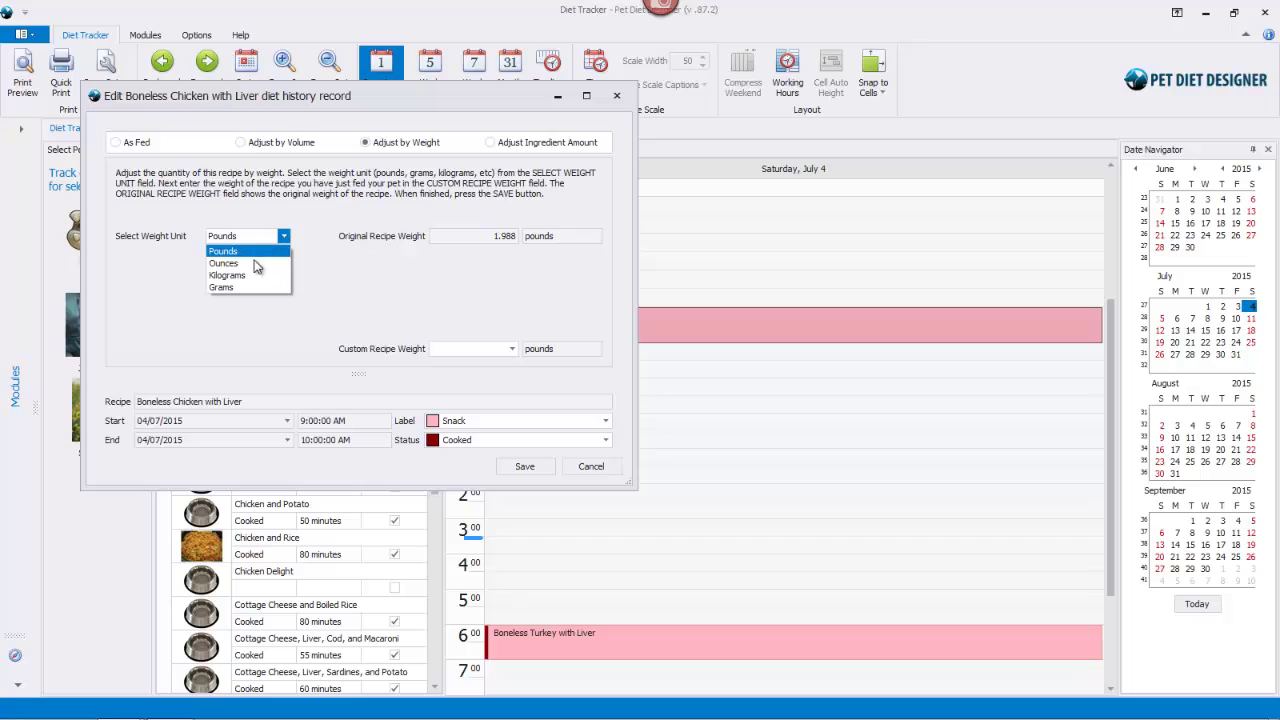
{"action": "left_click", "coordinate": [247, 287]}
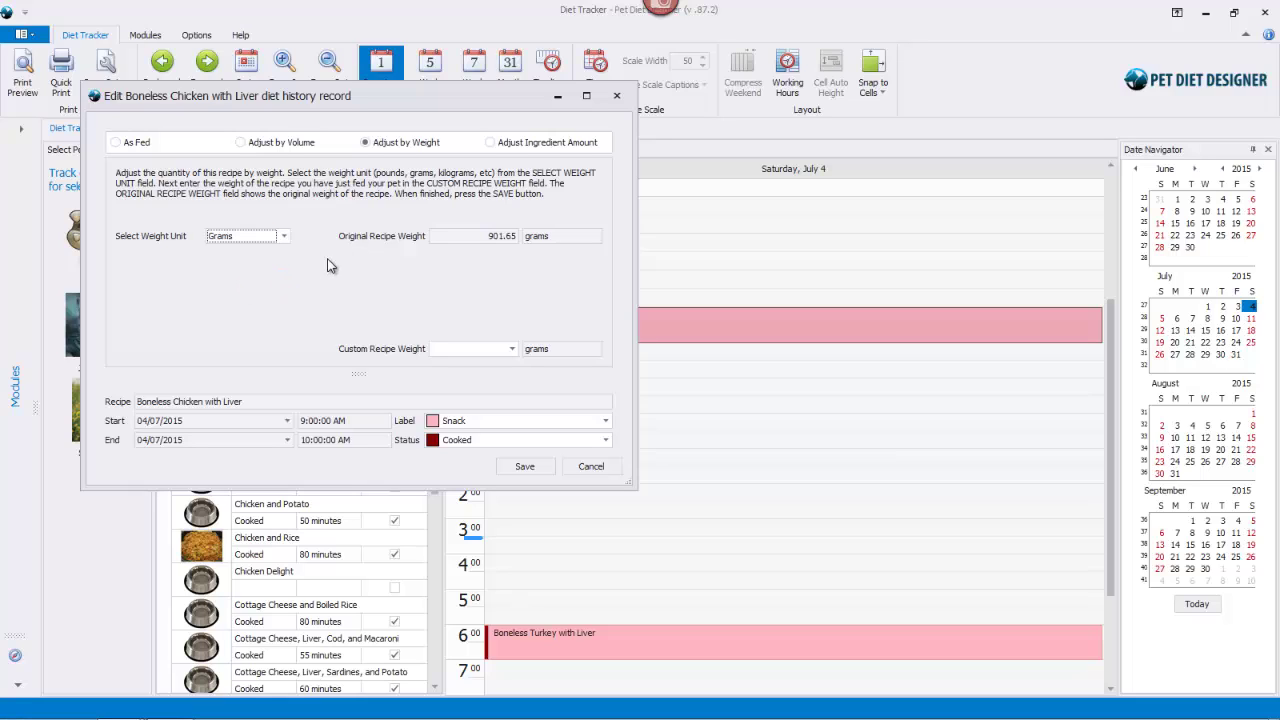
Adjust the Boneless Chicken with Liver record by ingredient amount, excluding canola oil and Kelp Powder, and save it.
{"action": "left_click", "coordinate": [491, 144]}
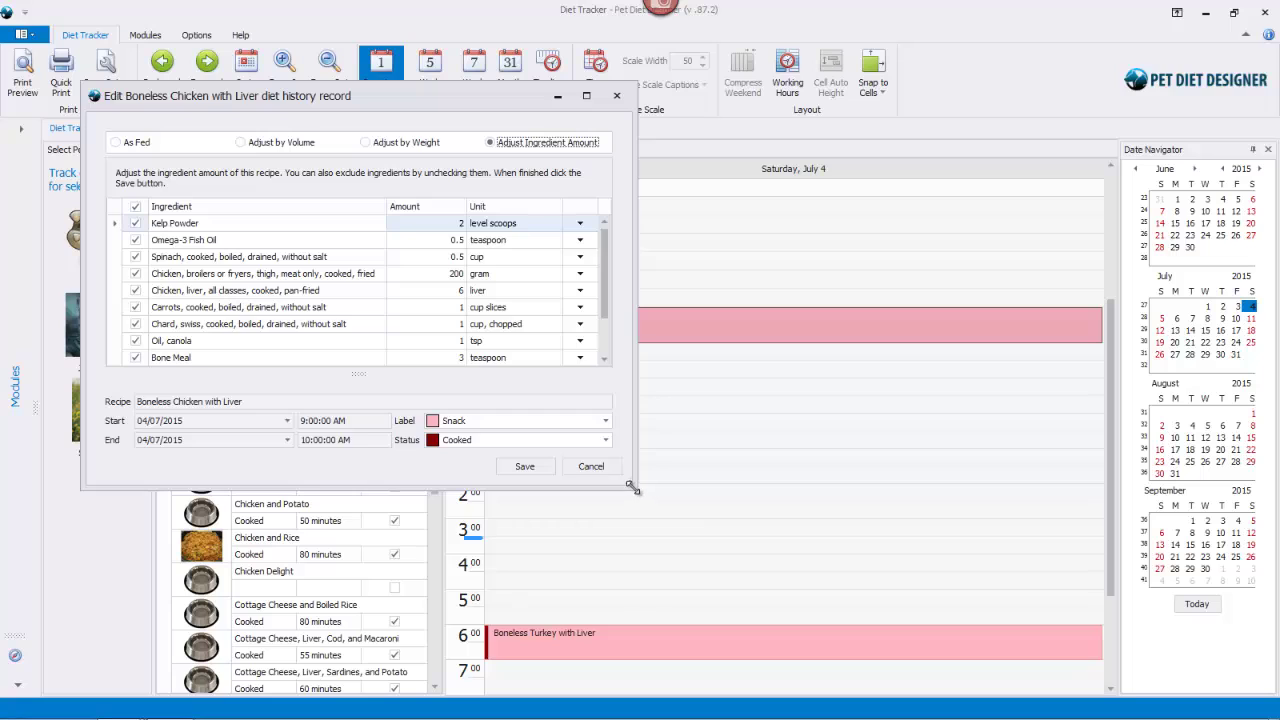
{"action": "left_click_drag", "start_coordinate": [632, 487], "coordinate": [683, 540]}
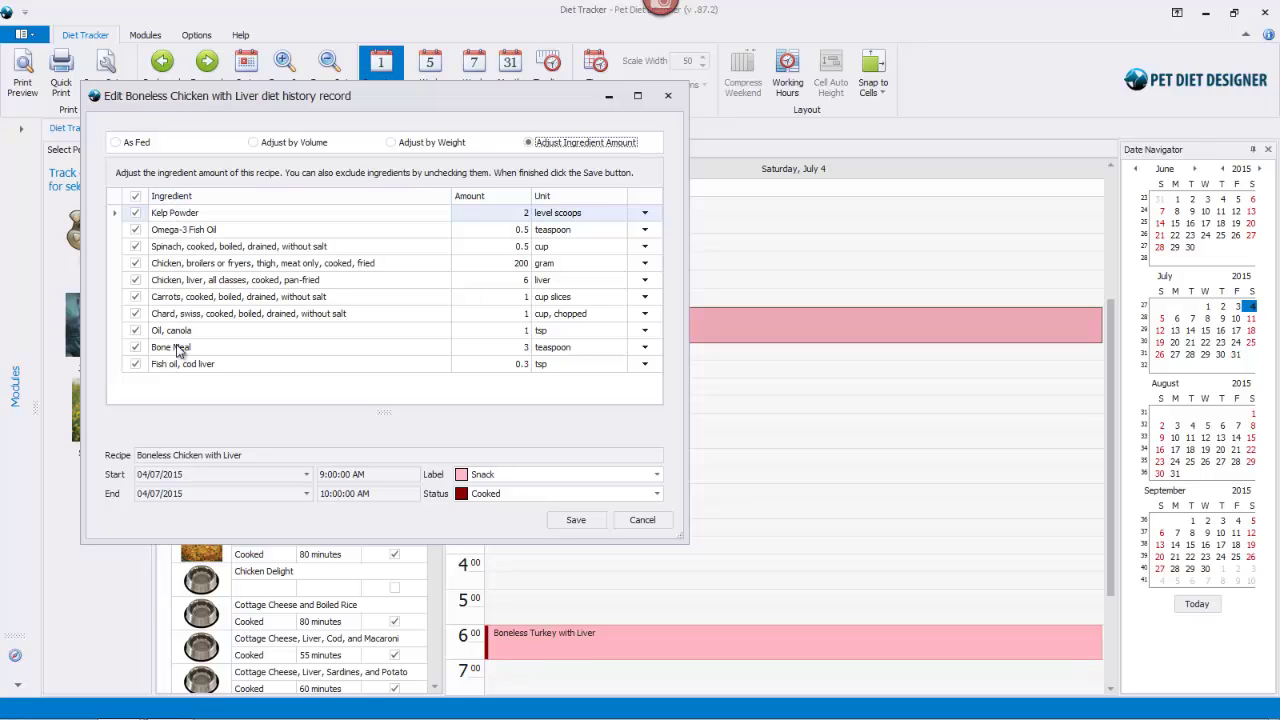
{"action": "left_click", "coordinate": [135, 330]}
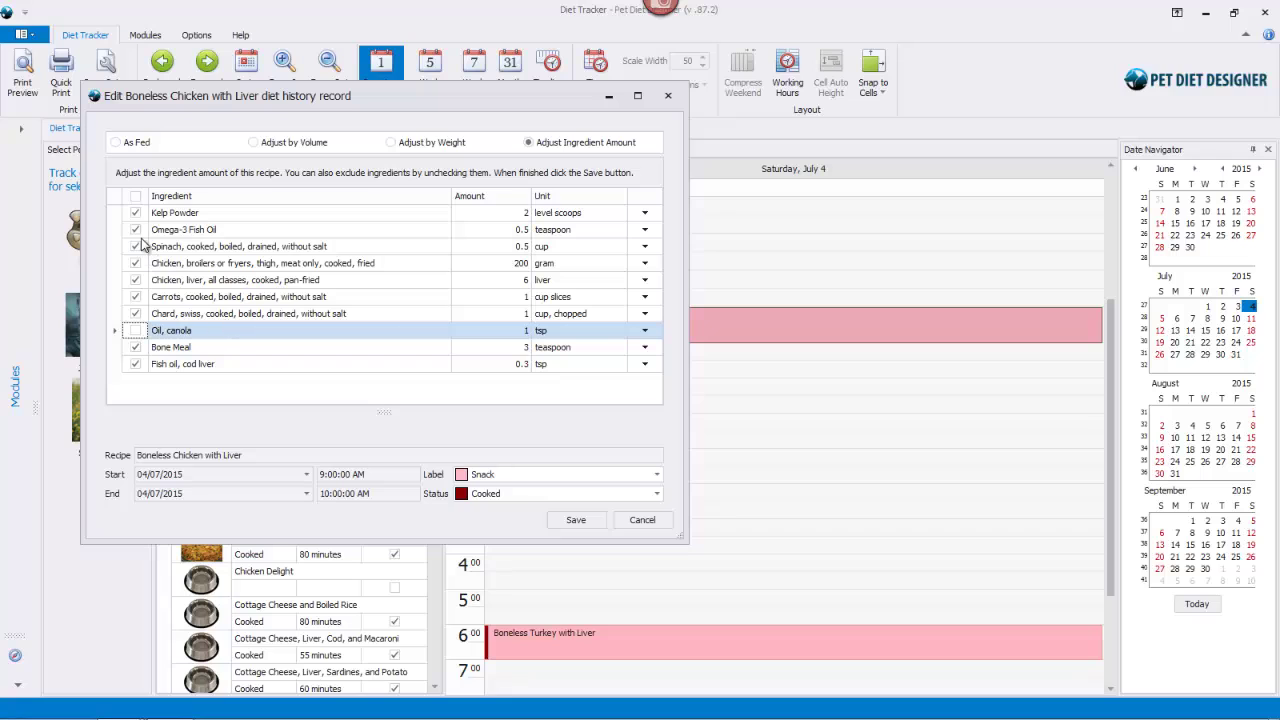
{"action": "left_click", "coordinate": [135, 213]}
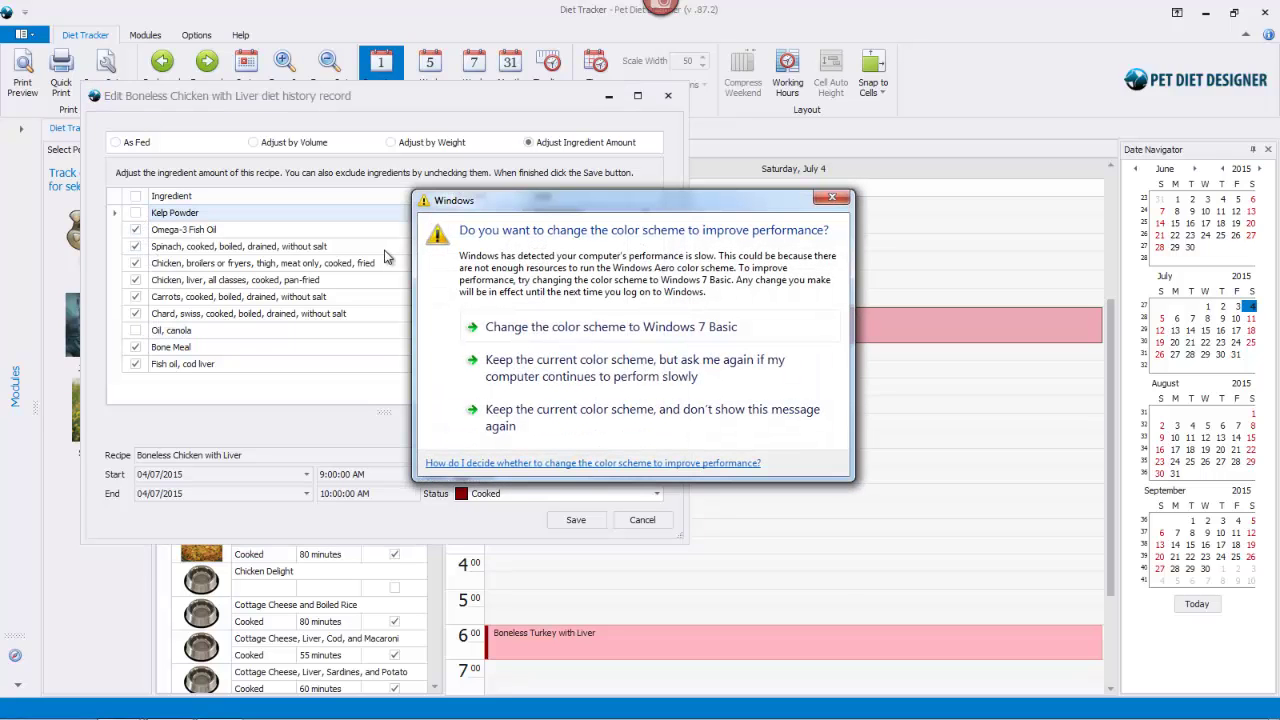
{"action": "left_click", "coordinate": [832, 198]}
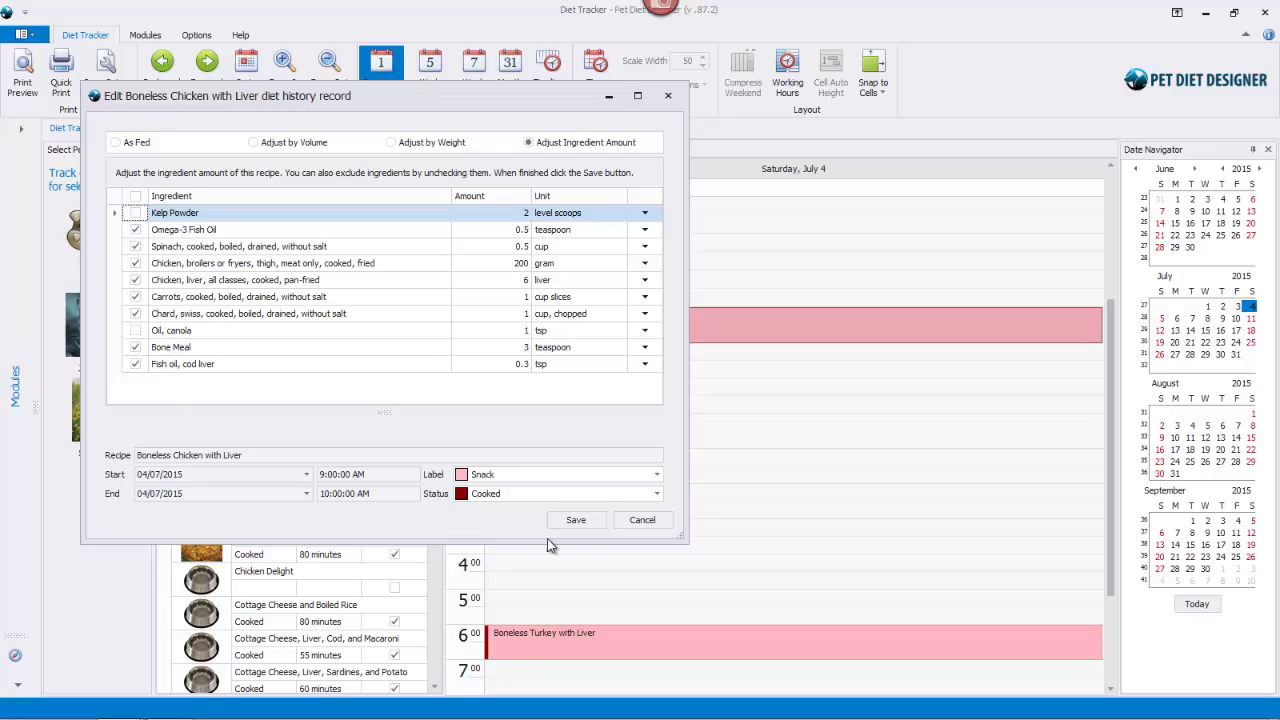
{"action": "left_click", "coordinate": [576, 519]}
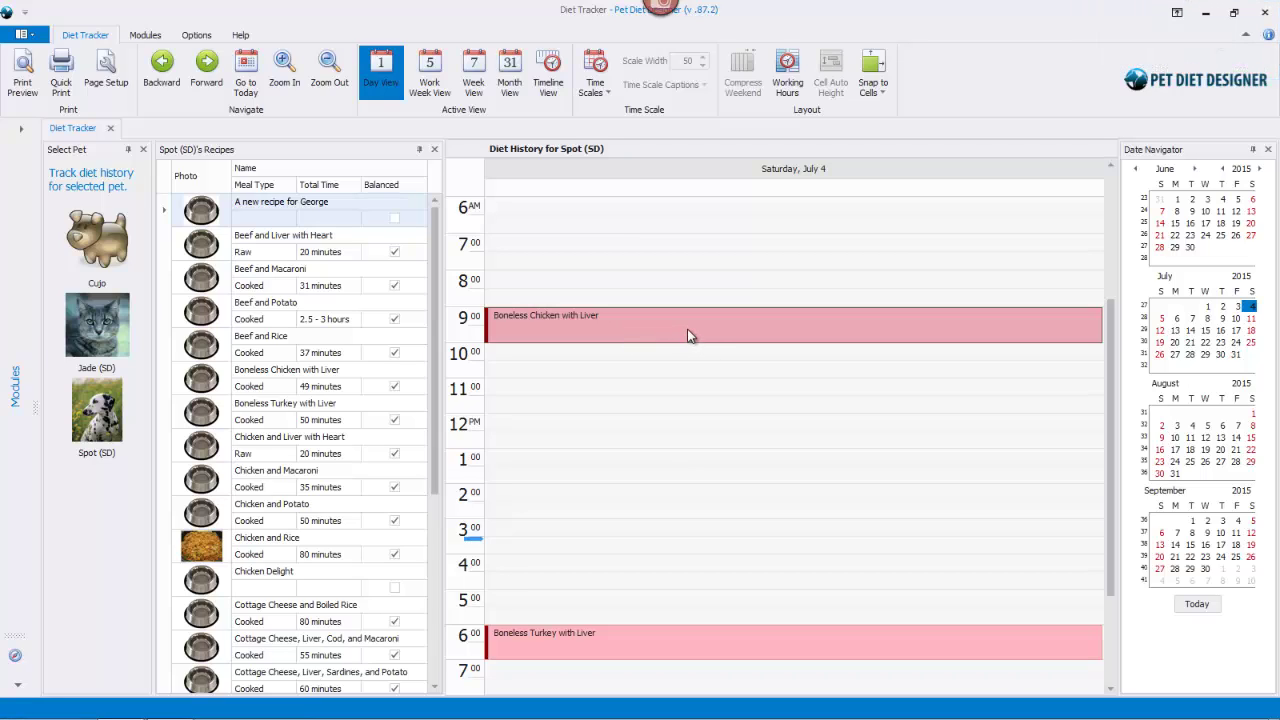
Check the excluded ingredients' amounts in the saved 9:00 AM record, return it to As Fed and save it.
{"action": "double_click", "coordinate": [687, 327]}
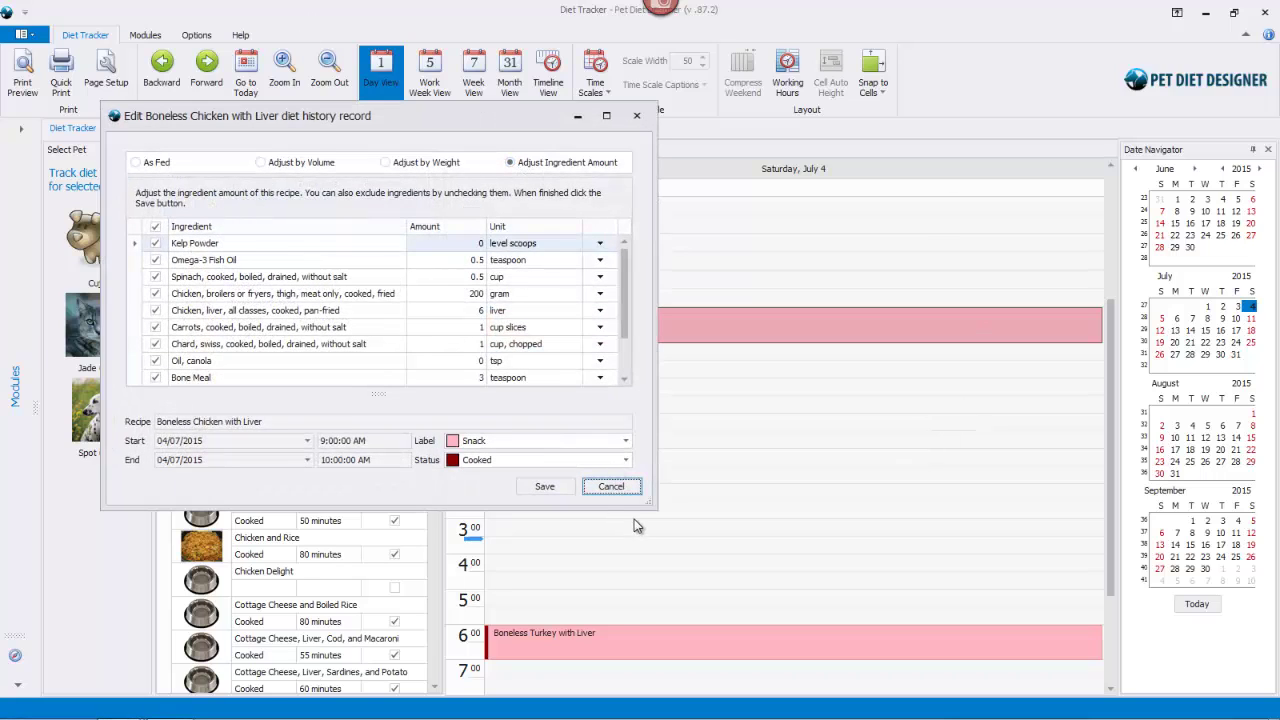
{"action": "left_click_drag", "start_coordinate": [656, 508], "coordinate": [718, 572]}
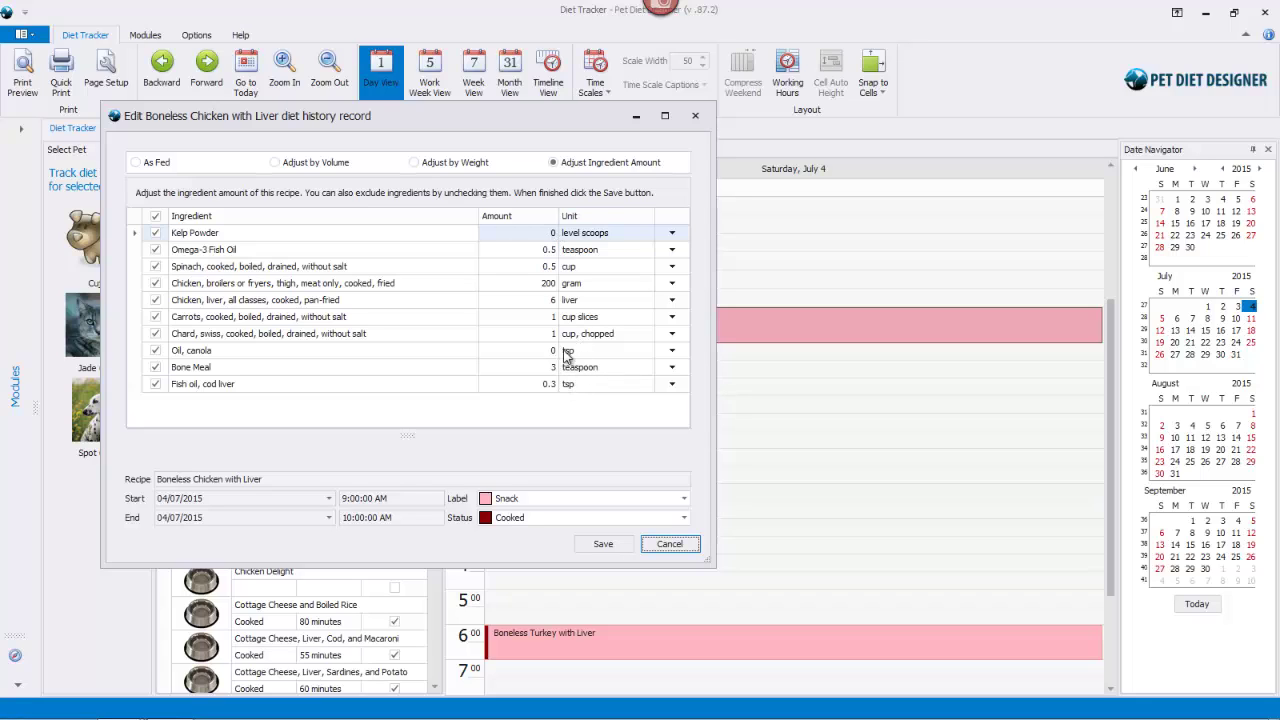
{"action": "left_click", "coordinate": [136, 163]}
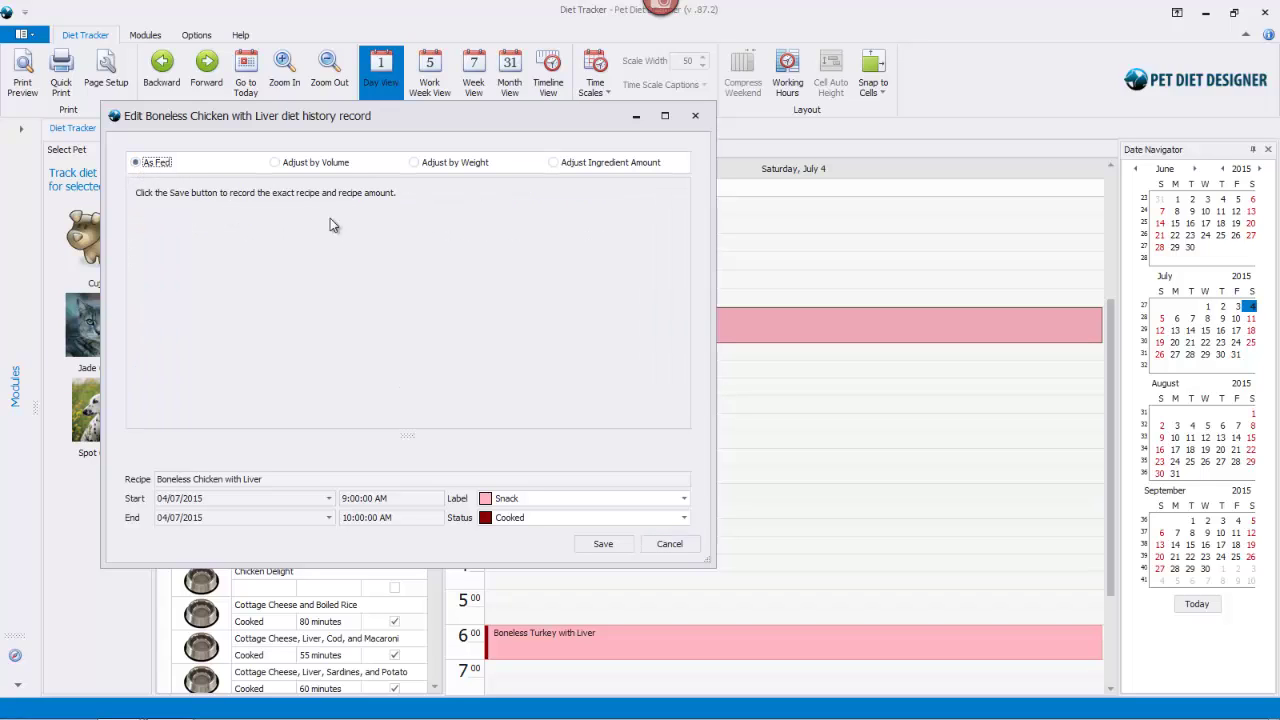
{"action": "left_click", "coordinate": [604, 543]}
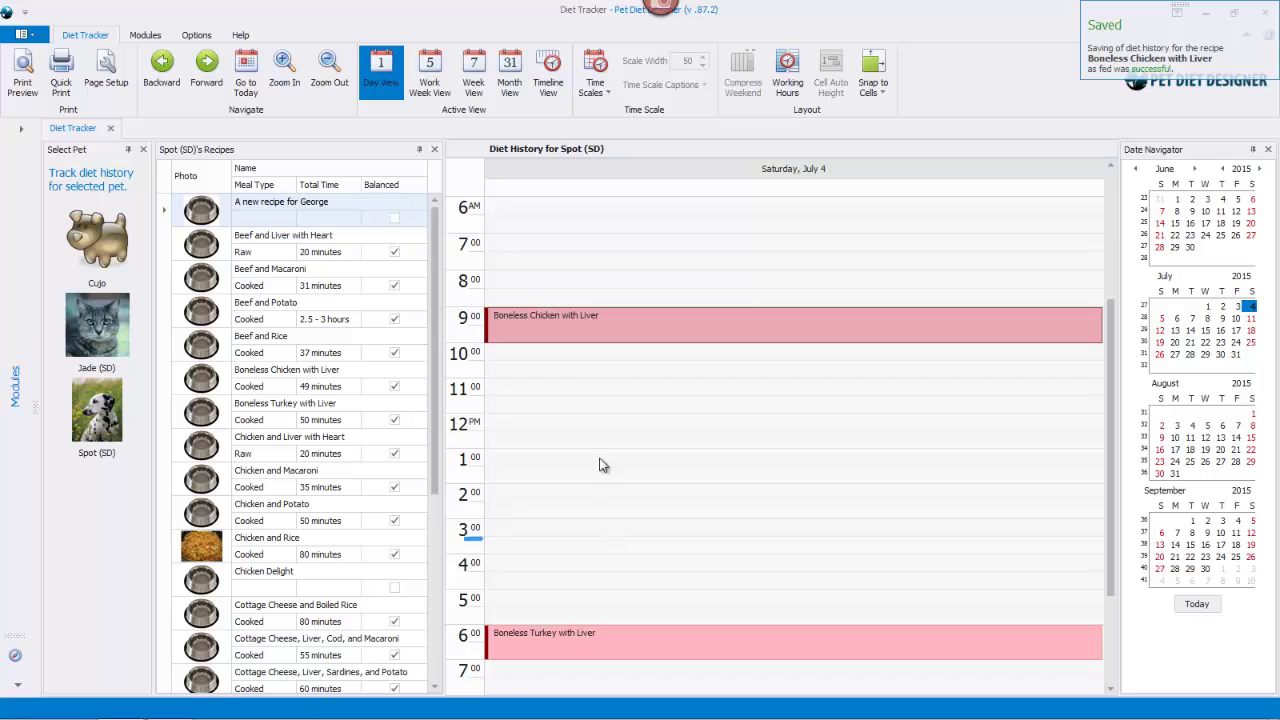
Switch the 9:00 AM Boneless Chicken with Liver record to ingredient amount adjustment and set the chicken thigh meat to 300 grams.
{"action": "double_click", "coordinate": [609, 319]}
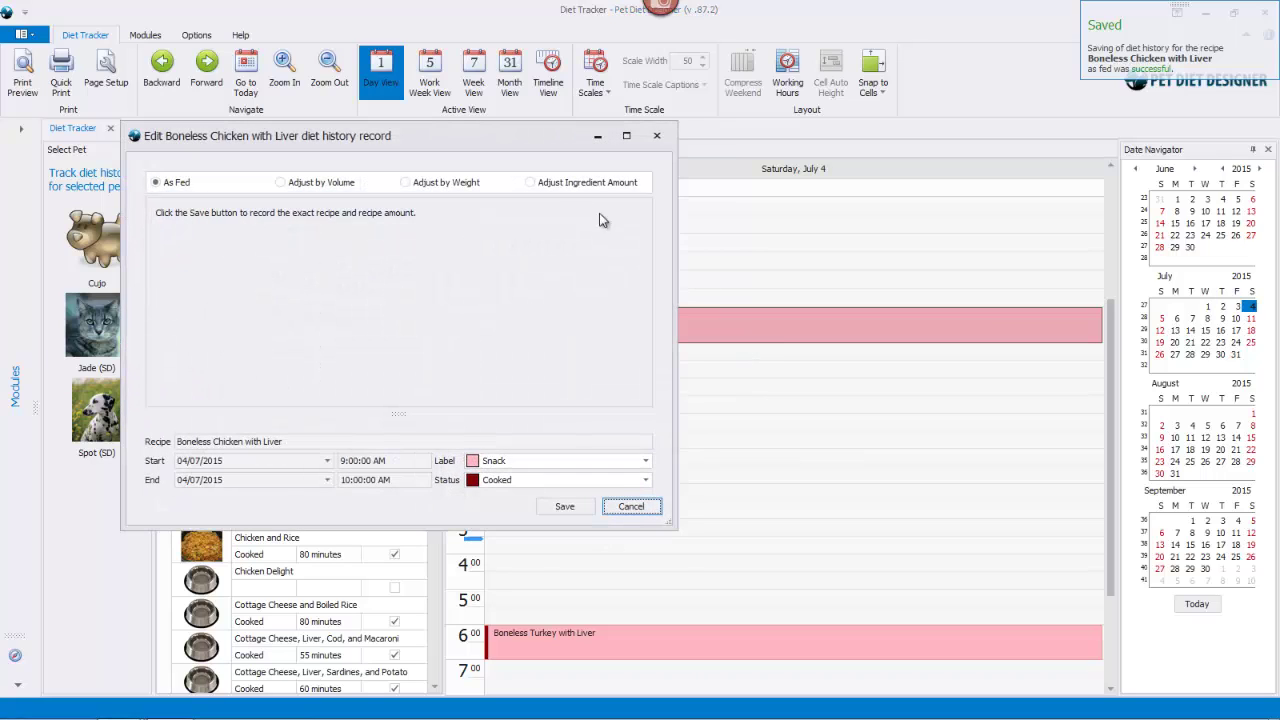
{"action": "left_click", "coordinate": [541, 186]}
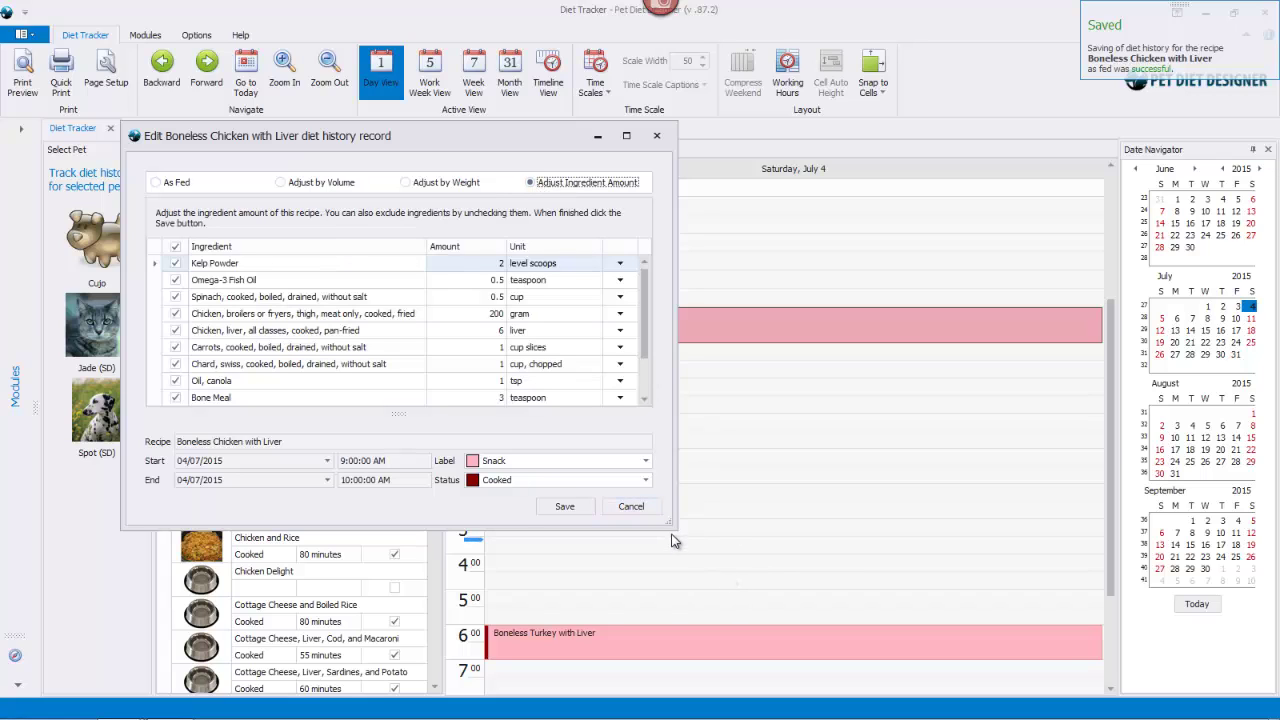
{"action": "left_click_drag", "start_coordinate": [669, 523], "coordinate": [791, 600]}
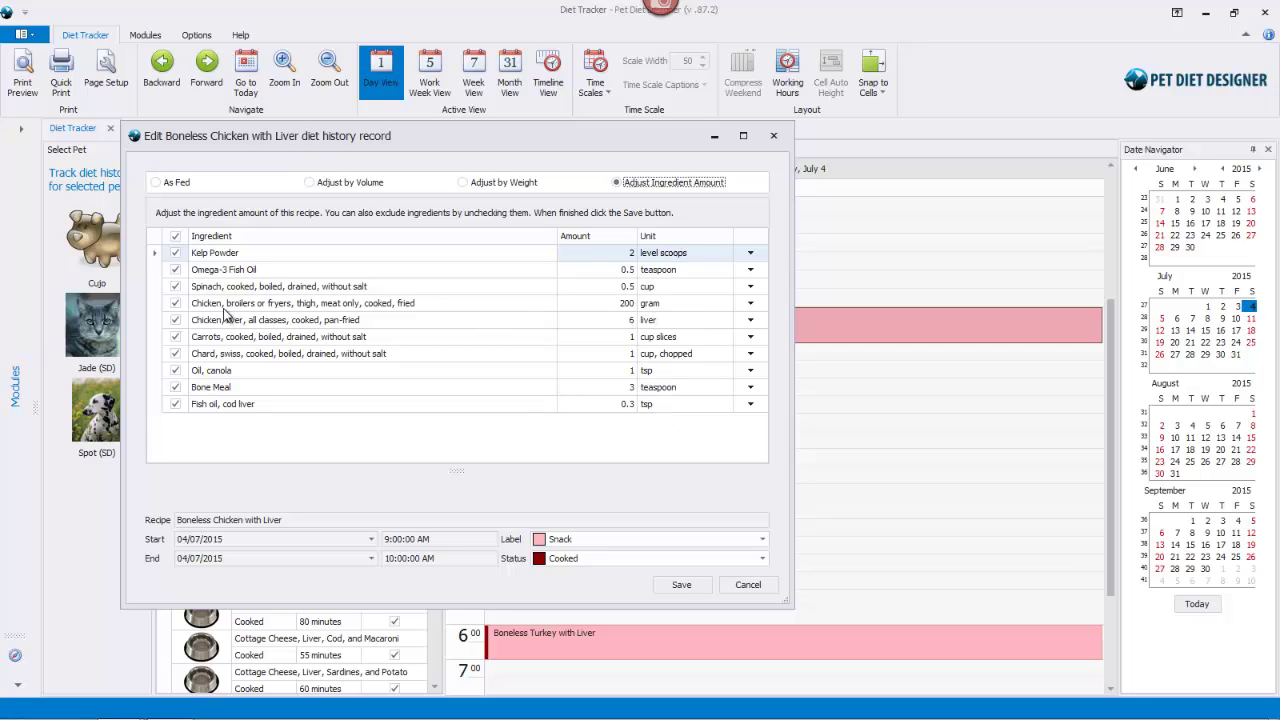
{"action": "left_click", "coordinate": [615, 303]}
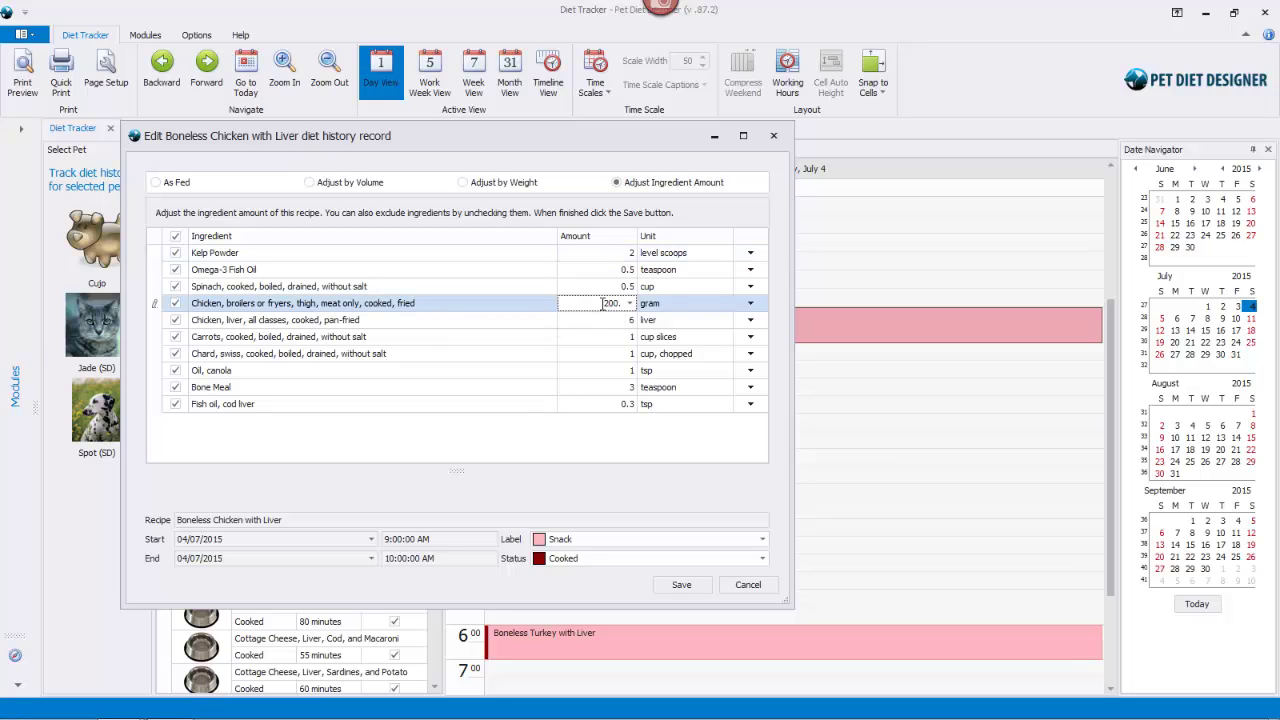
{"action": "left_click_drag", "start_coordinate": [595, 303], "coordinate": [645, 322]}
{"action": "type", "text": "3"}
Set the pan-fried chicken liver amount to 4 and save the ingredient-adjusted record.
{"action": "left_click", "coordinate": [628, 321]}
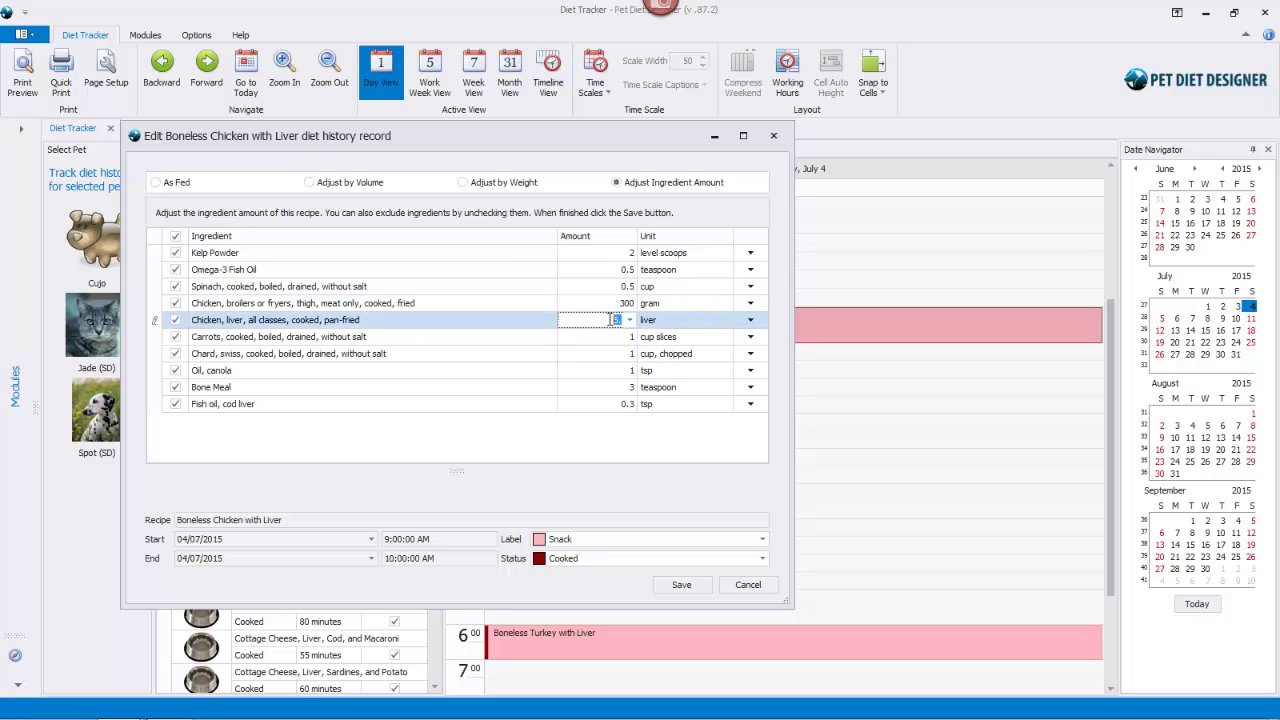
{"action": "type", "text": "4."}
{"action": "left_click", "coordinate": [619, 353]}
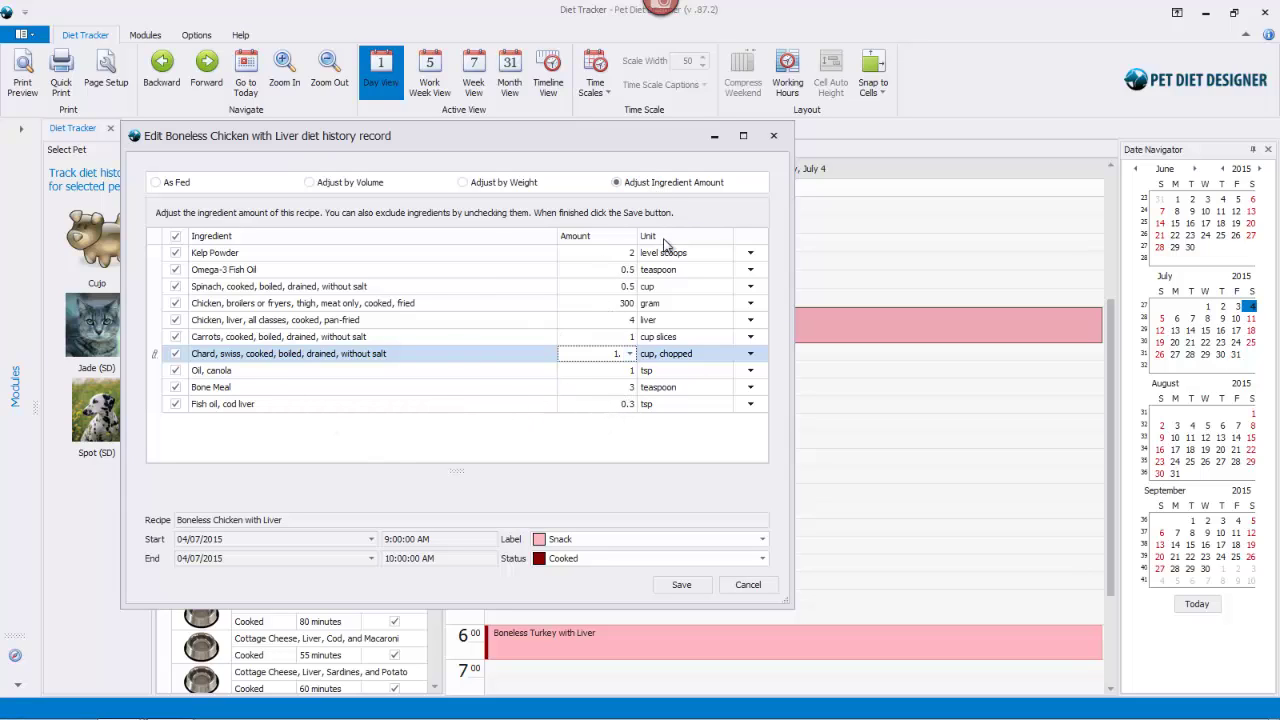
{"action": "type", "text": "."}
{"action": "left_click", "coordinate": [680, 585]}
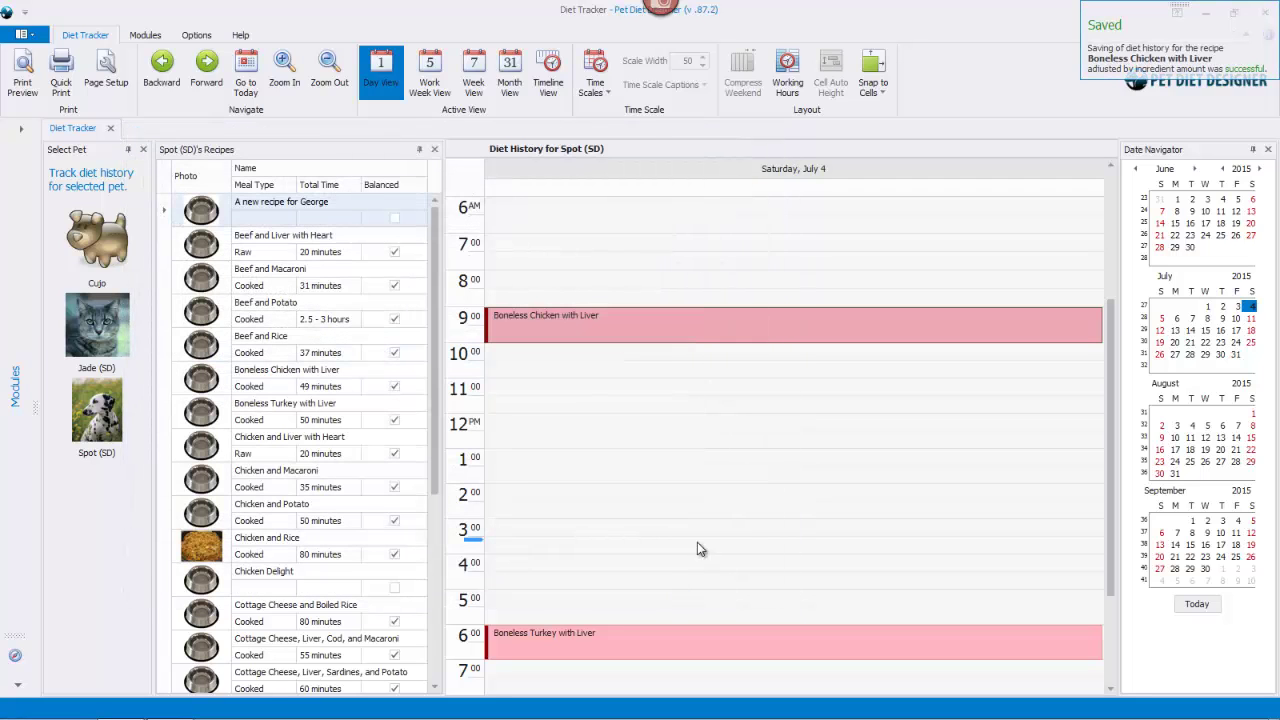